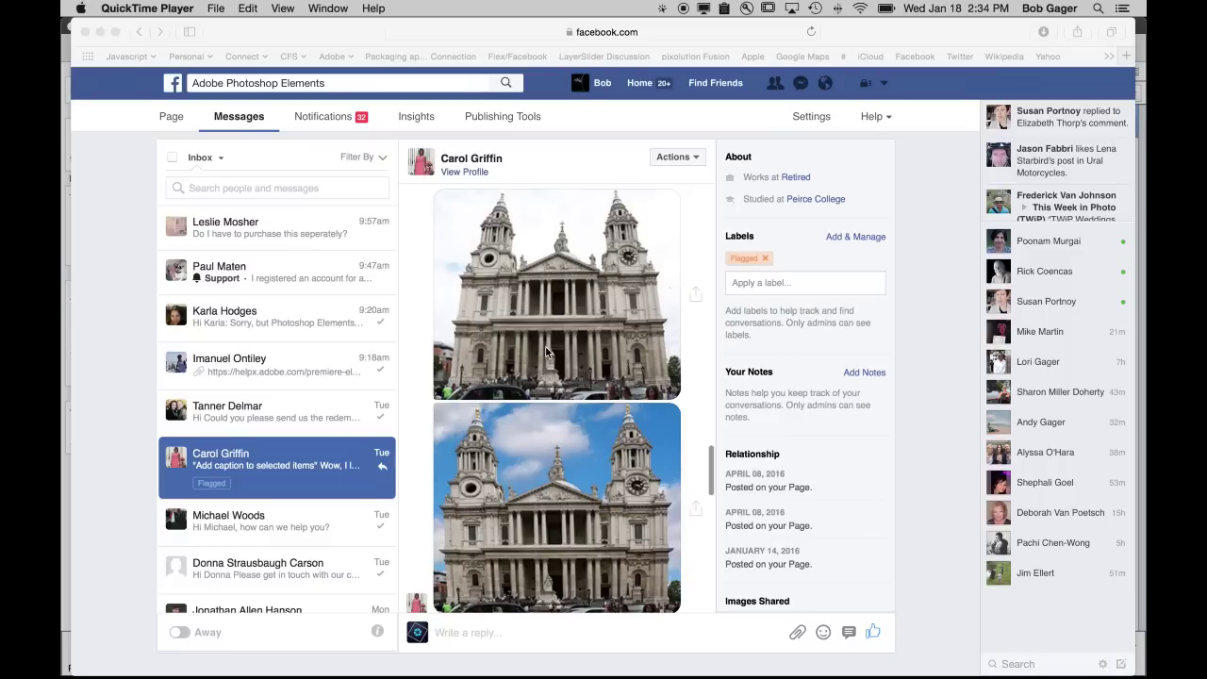
Review the building photos and the sender's messages in the Facebook conversation, and switch to Photoshop Elements.
{"action": "scroll", "coordinate": [546, 352], "scroll_direction": "down", "scroll_amount": 5}
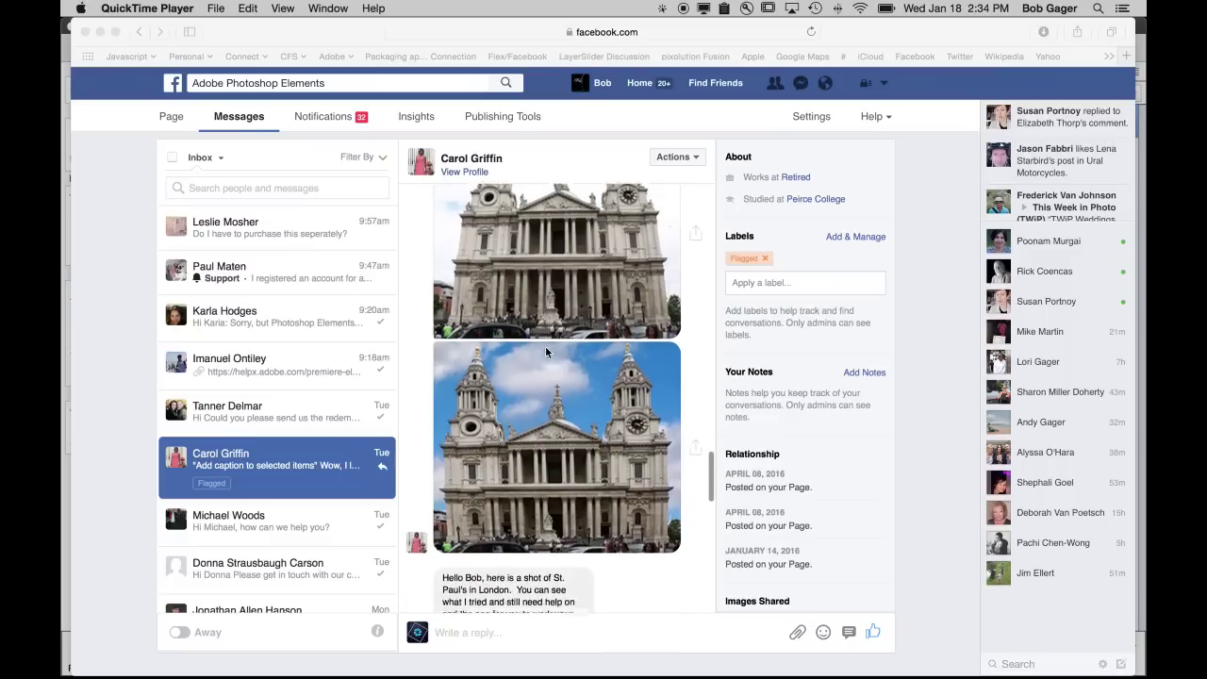
{"action": "scroll", "coordinate": [546, 352], "scroll_direction": "down", "scroll_amount": 10}
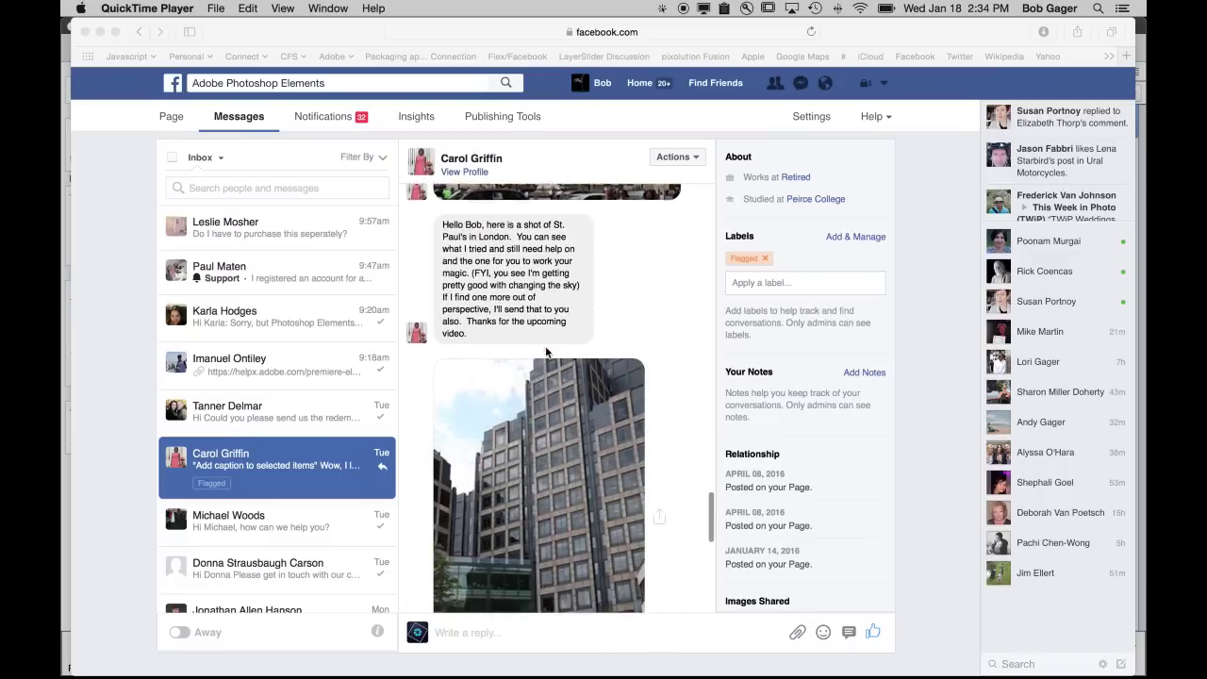
{"action": "scroll", "coordinate": [546, 353], "scroll_direction": "down", "scroll_amount": 3}
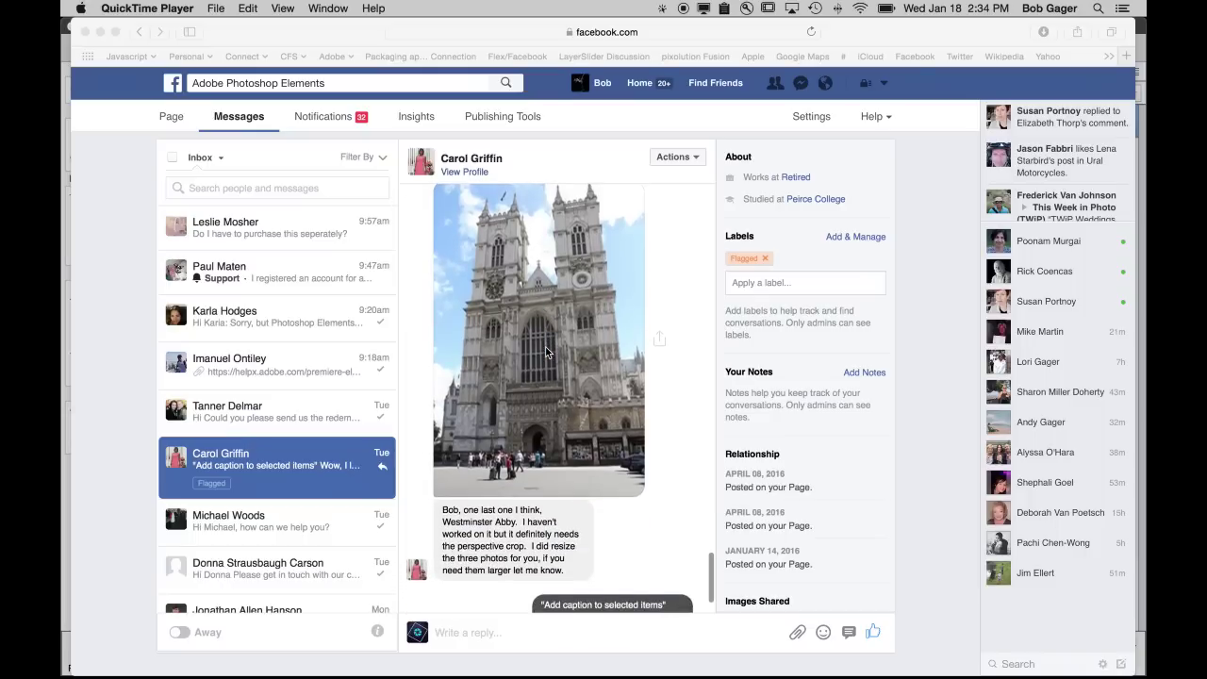
{"action": "key", "text": "super+Tab"}
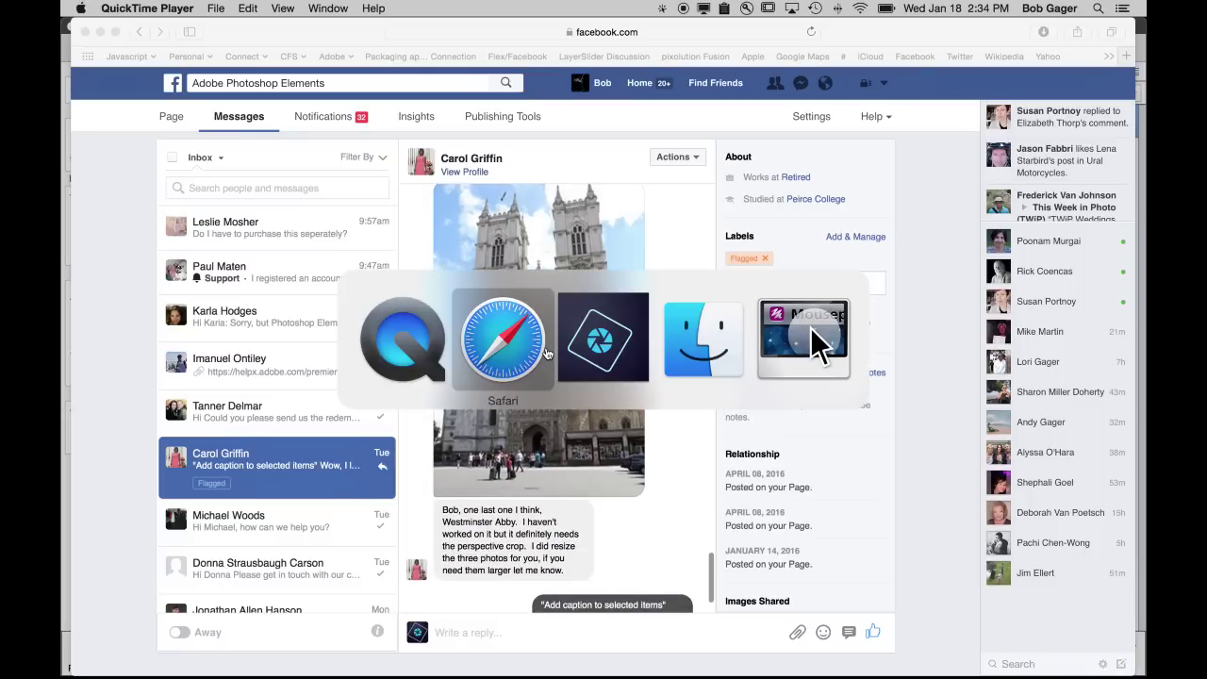
{"action": "key", "text": "super+Tab"}
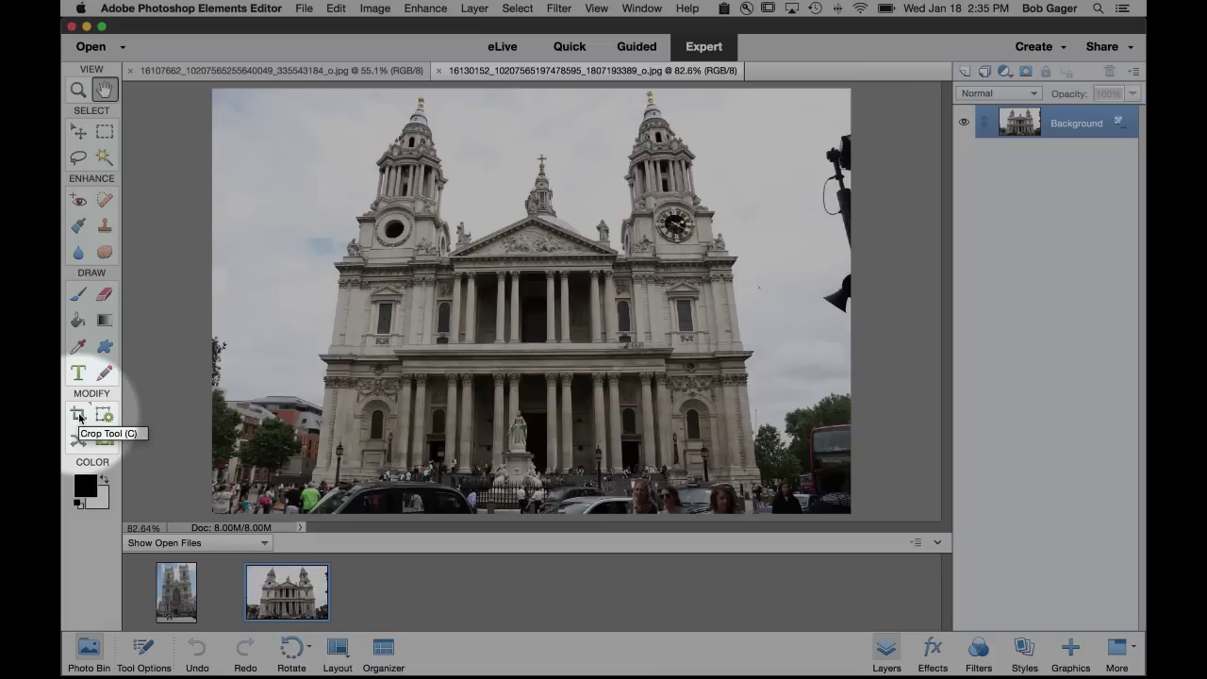
Draw a perspective crop grid around the whole cathedral with the Perspective Crop tool.
{"action": "left_click", "coordinate": [79, 416]}
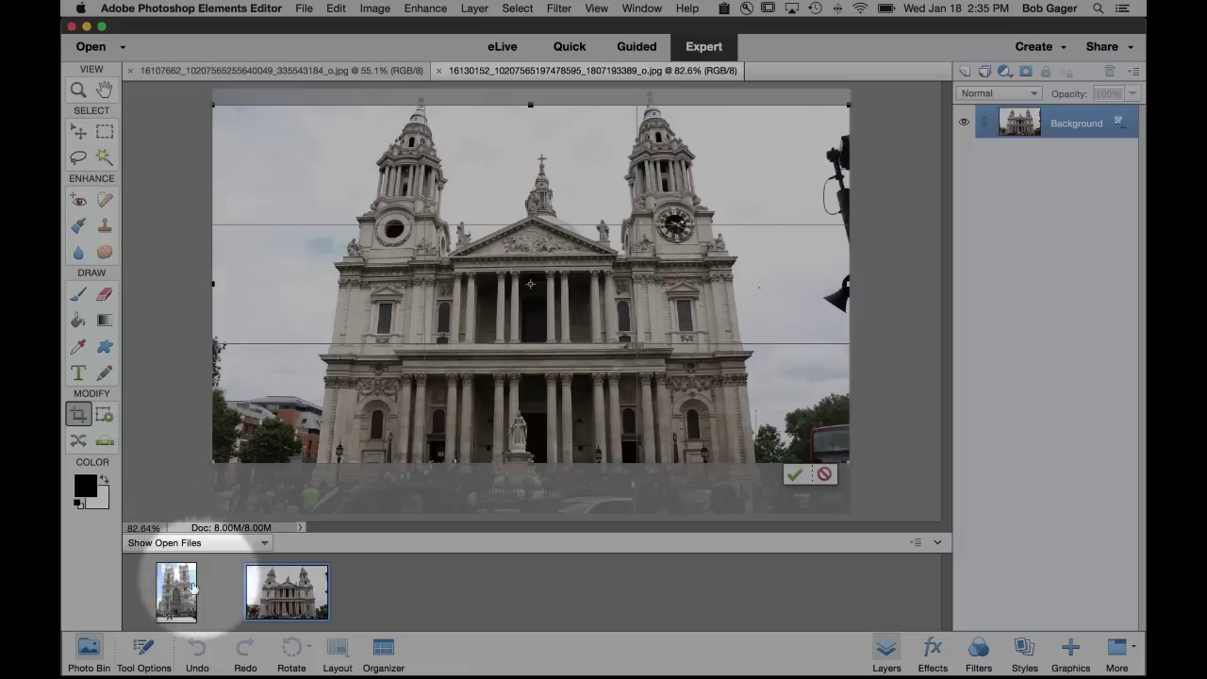
{"action": "left_click", "coordinate": [142, 650]}
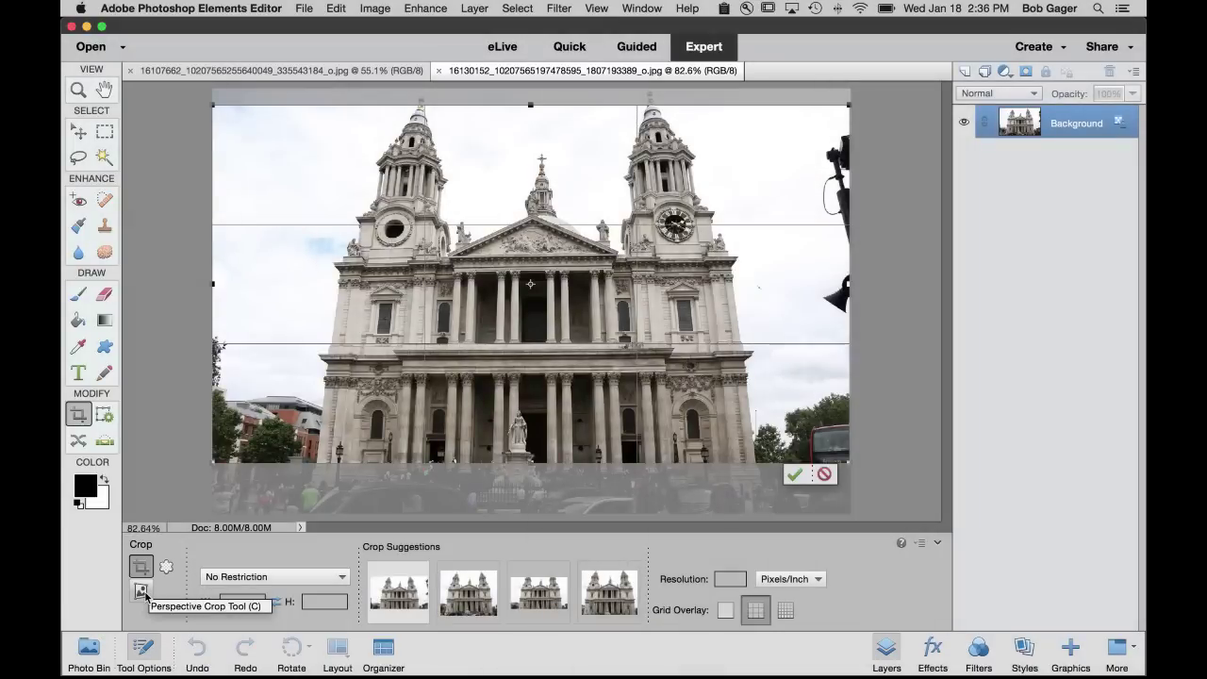
{"action": "left_click", "coordinate": [141, 591]}
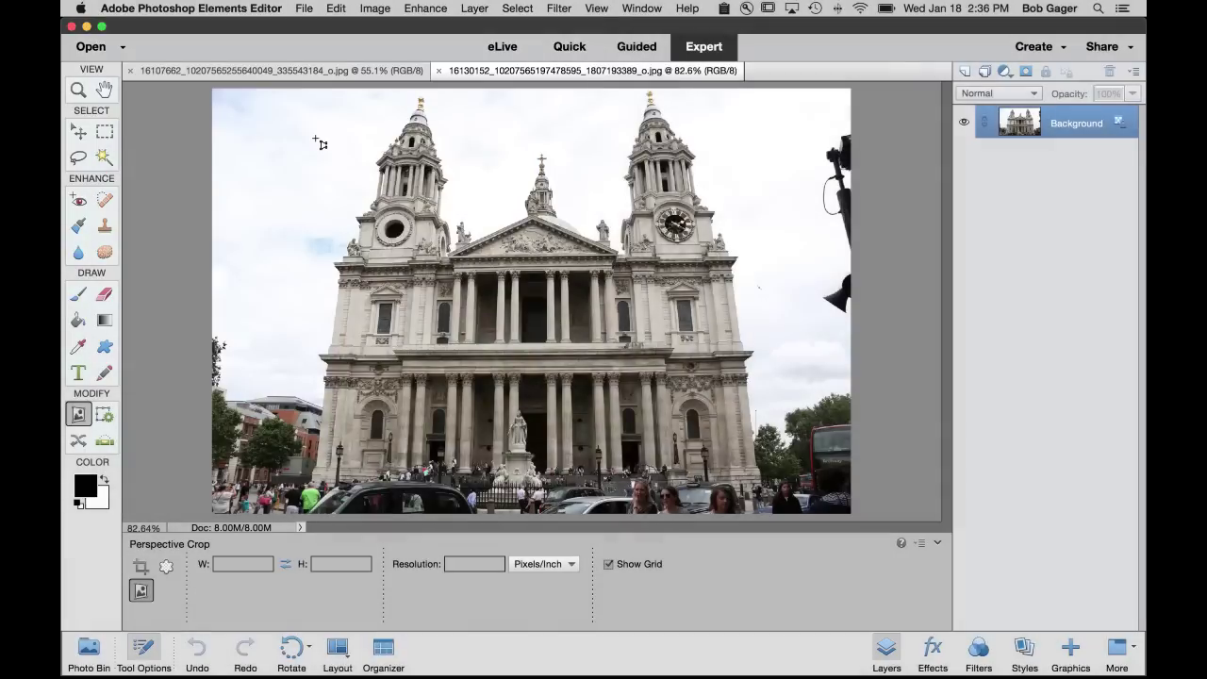
{"action": "left_click_drag", "start_coordinate": [318, 113], "coordinate": [782, 505]}
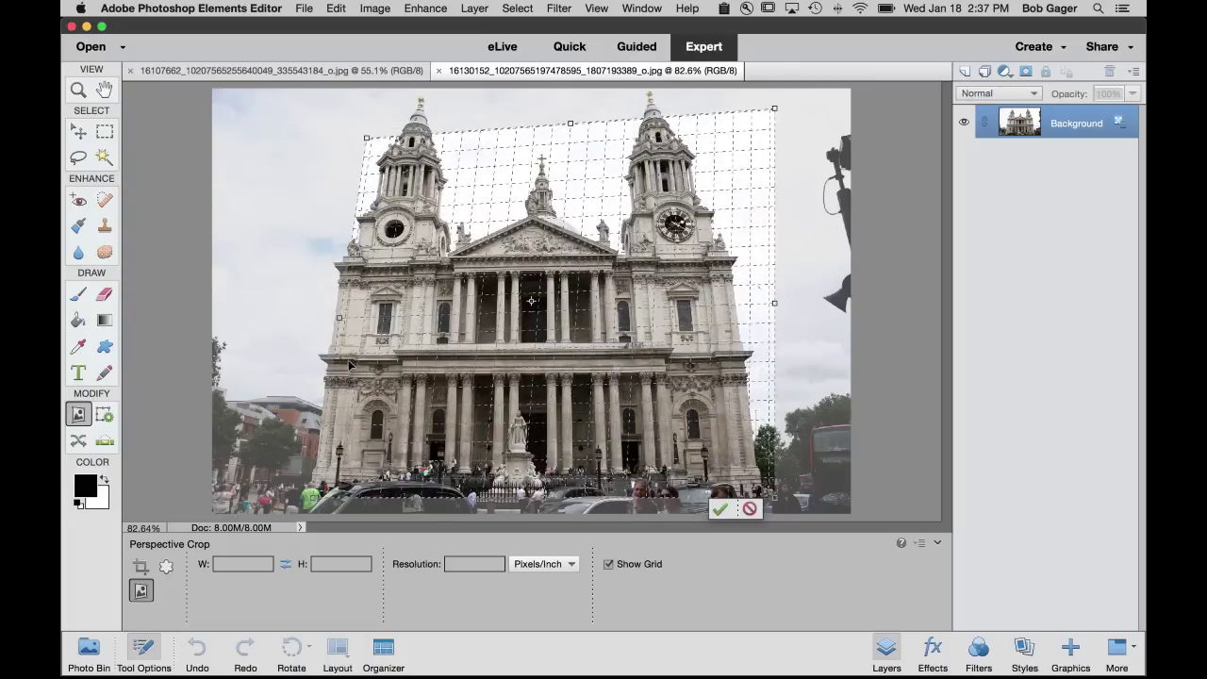
Reshape the left side of the perspective crop grid and widen the grid beyond both sides of the cathedral.
{"action": "left_click_drag", "start_coordinate": [294, 318], "coordinate": [266, 319]}
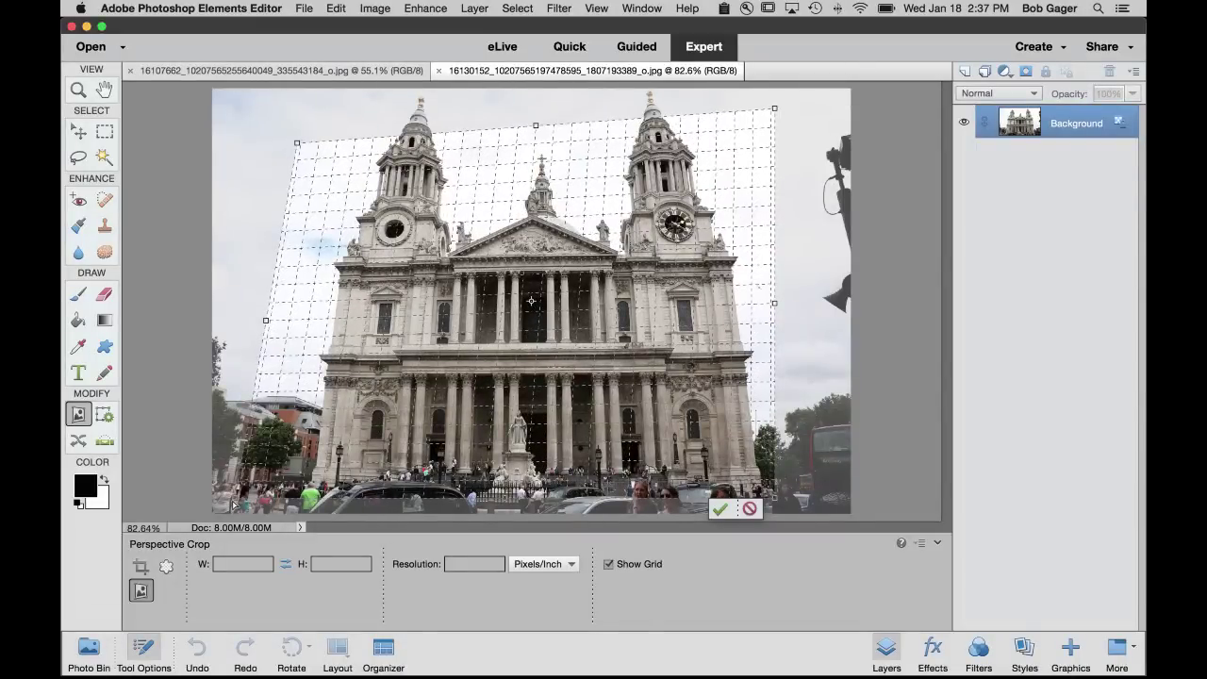
{"action": "left_click_drag", "start_coordinate": [238, 500], "coordinate": [267, 466]}
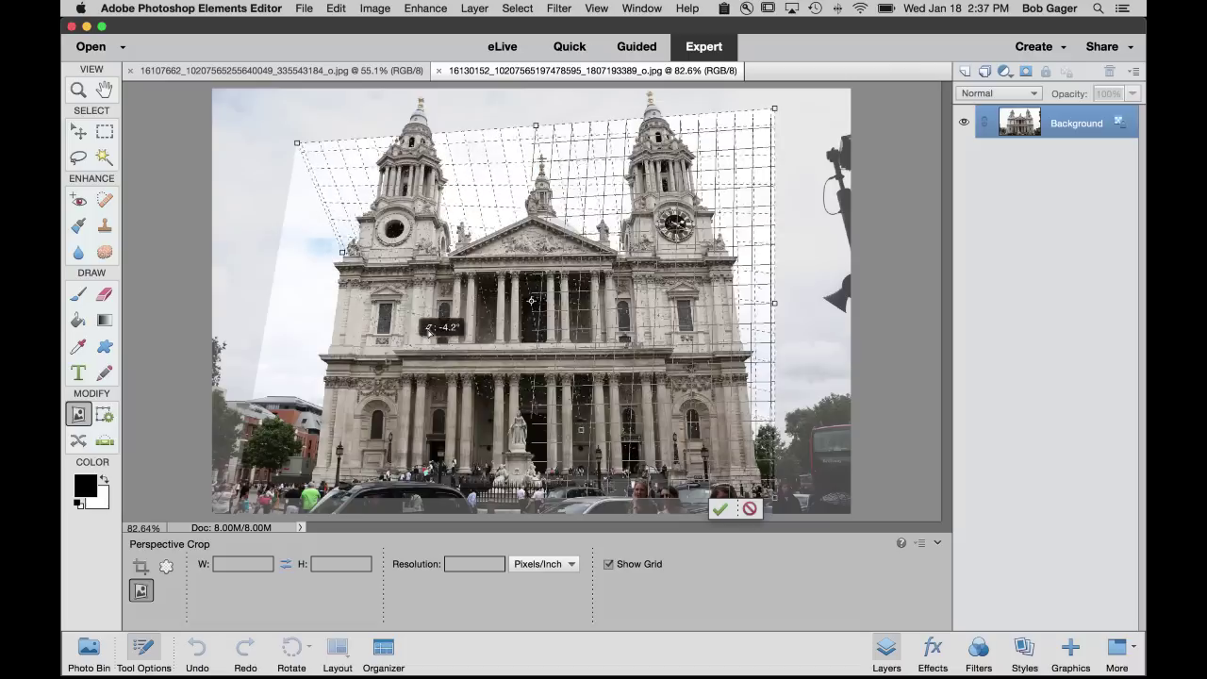
{"action": "left_click_drag", "start_coordinate": [418, 289], "coordinate": [460, 343]}
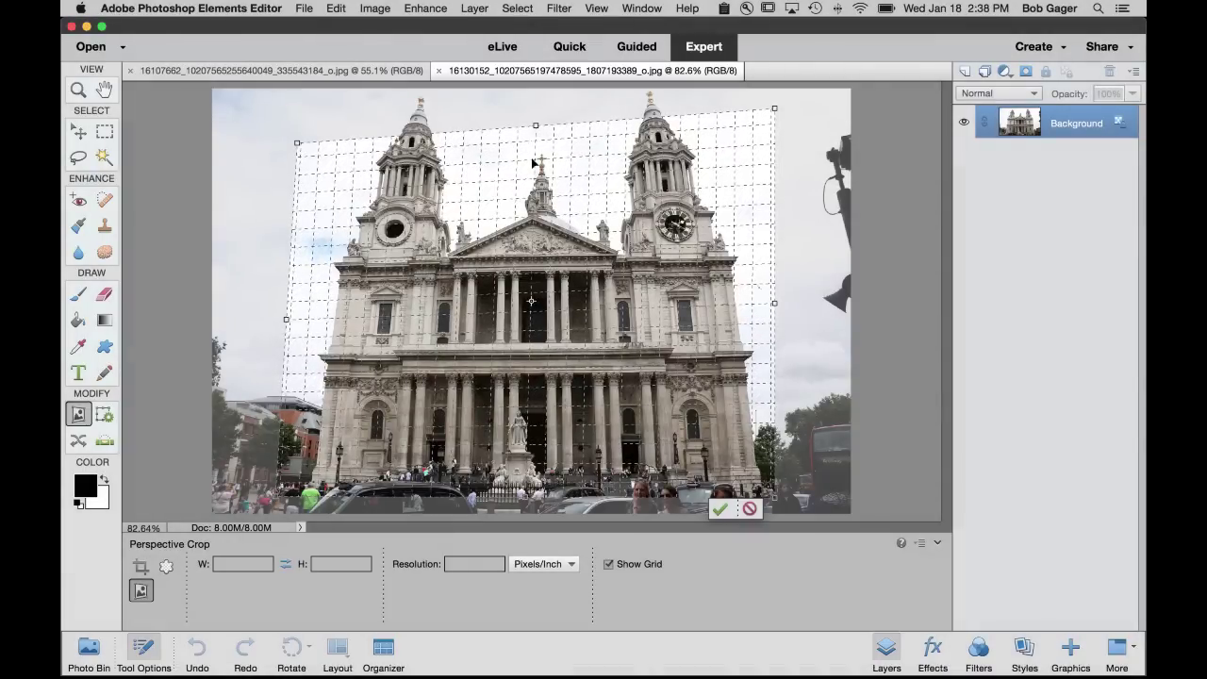
{"action": "left_click_drag", "start_coordinate": [775, 303], "coordinate": [789, 303]}
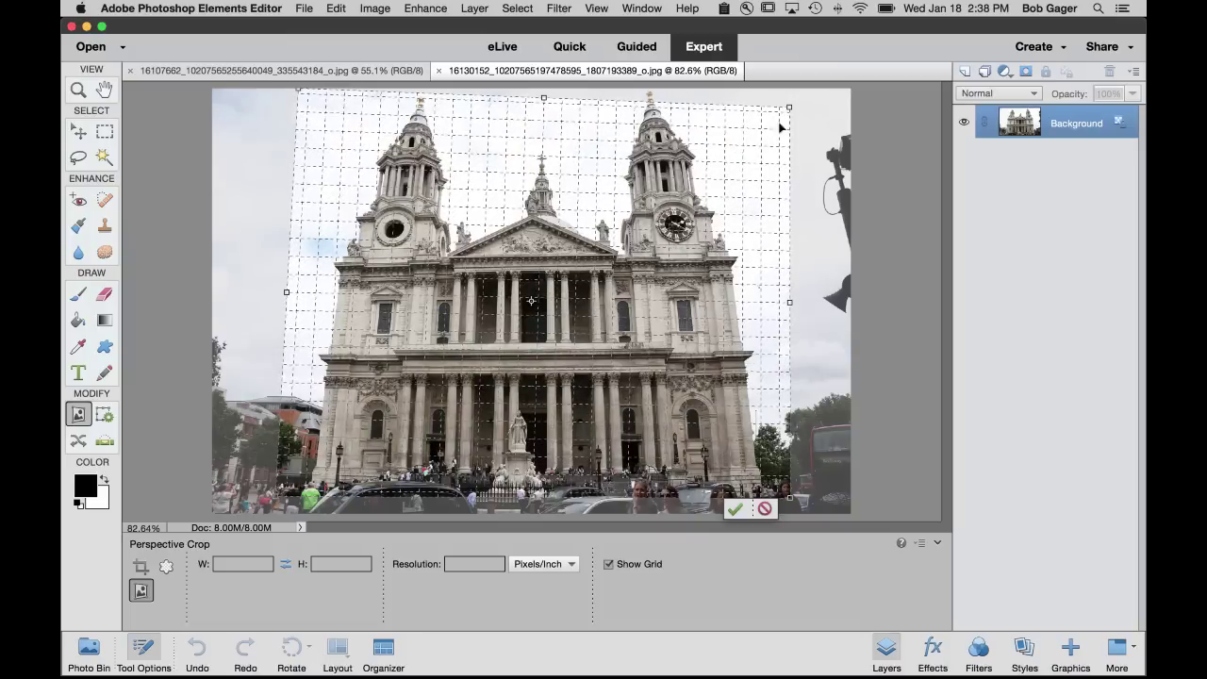
Raise the grid's upper right corner to the photo's upper edge and pull it inward to match the right tower's slant.
{"action": "left_click_drag", "start_coordinate": [790, 110], "coordinate": [793, 92]}
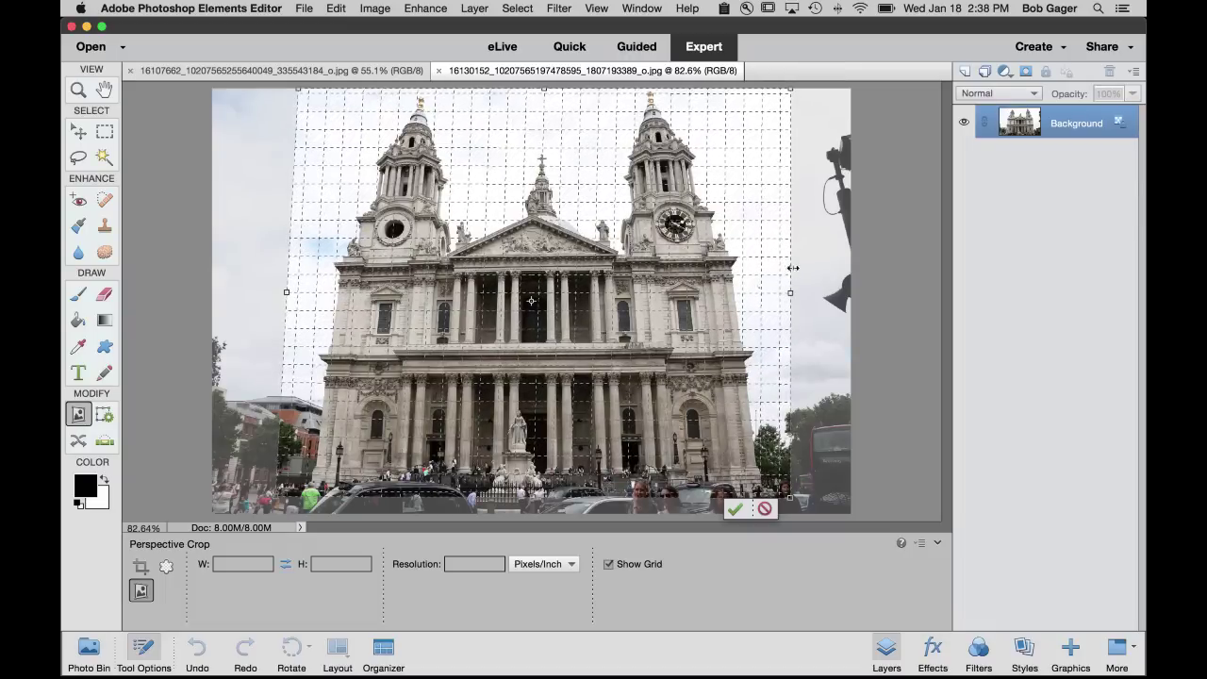
{"action": "left_click_drag", "start_coordinate": [792, 92], "coordinate": [753, 93]}
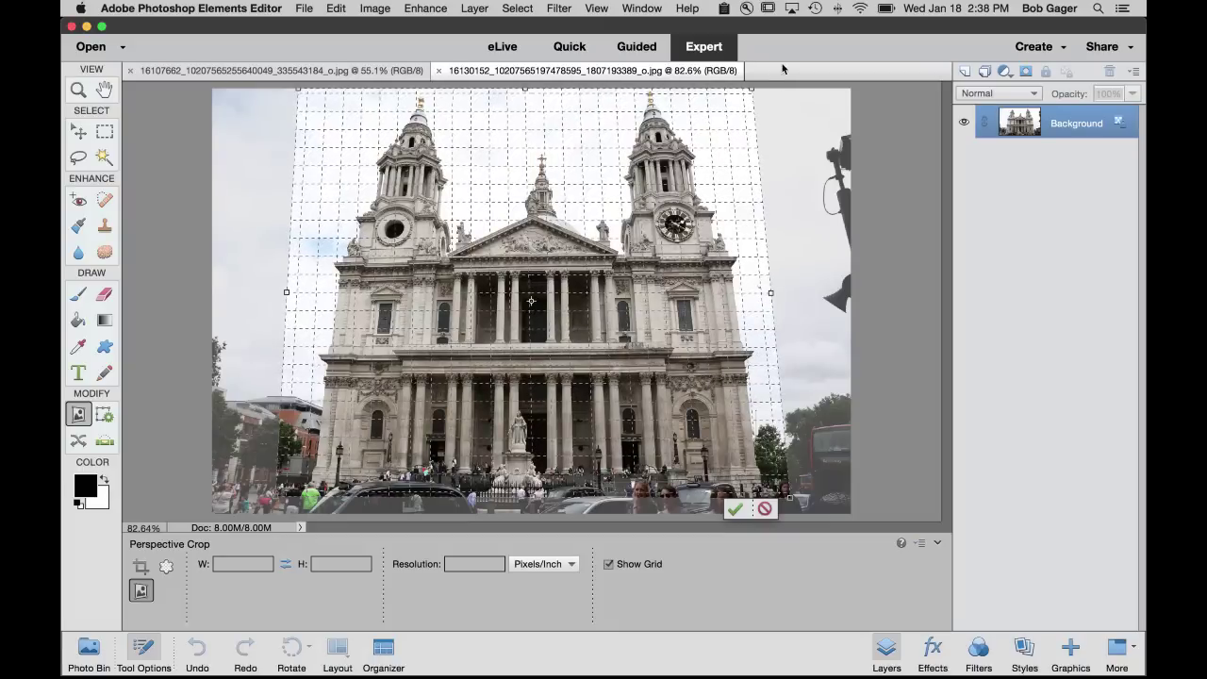
{"action": "left_click_drag", "start_coordinate": [751, 93], "coordinate": [735, 93]}
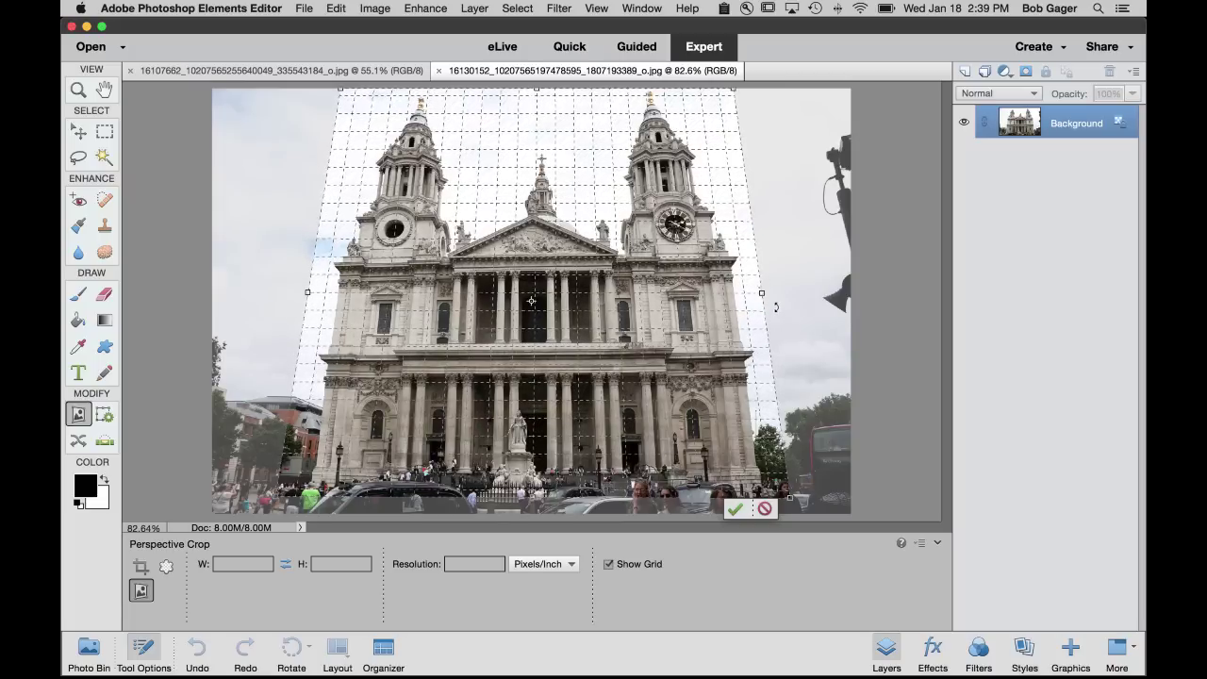
Extend the slanted grid outward on both sides and down to the photo's lower edge, and apply the perspective crop.
{"action": "left_click_drag", "start_coordinate": [763, 293], "coordinate": [811, 293]}
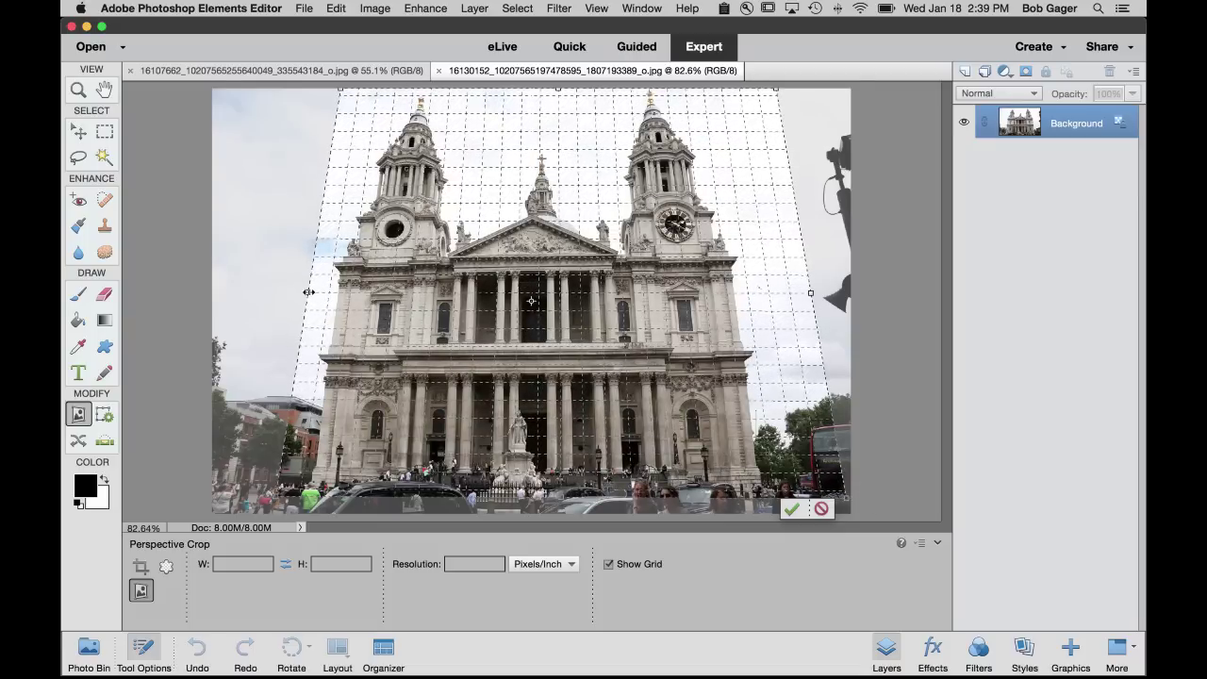
{"action": "left_click_drag", "start_coordinate": [283, 293], "coordinate": [262, 292]}
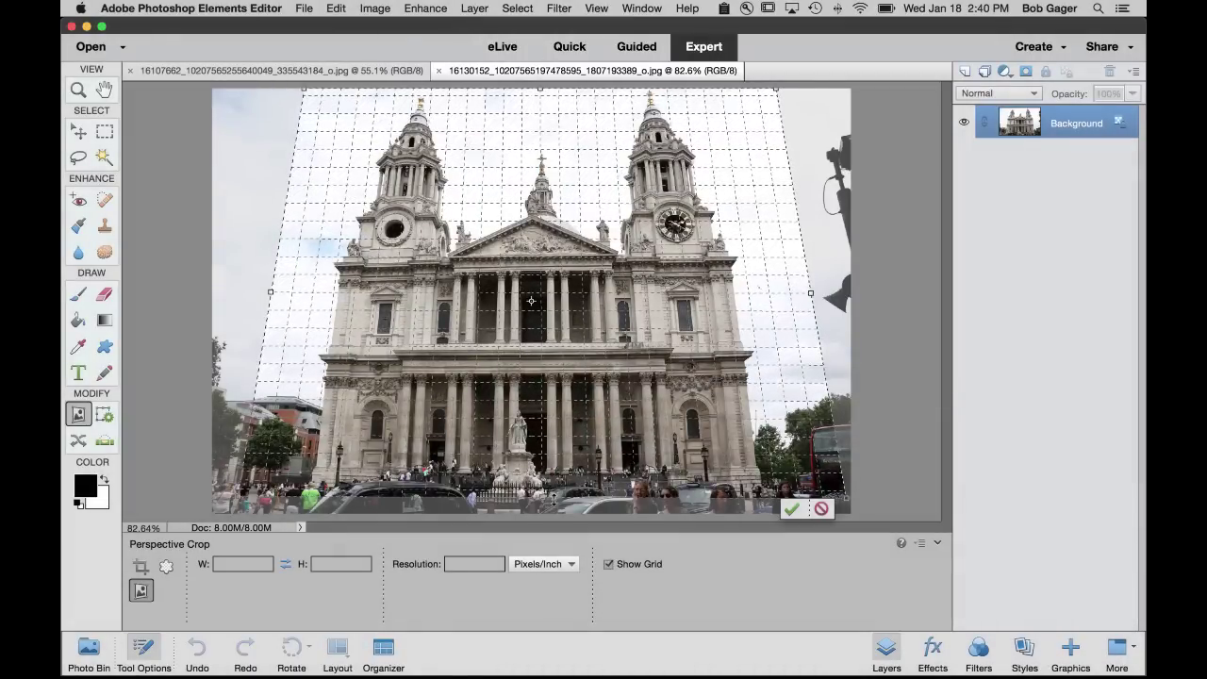
{"action": "left_click_drag", "start_coordinate": [534, 508], "coordinate": [541, 516]}
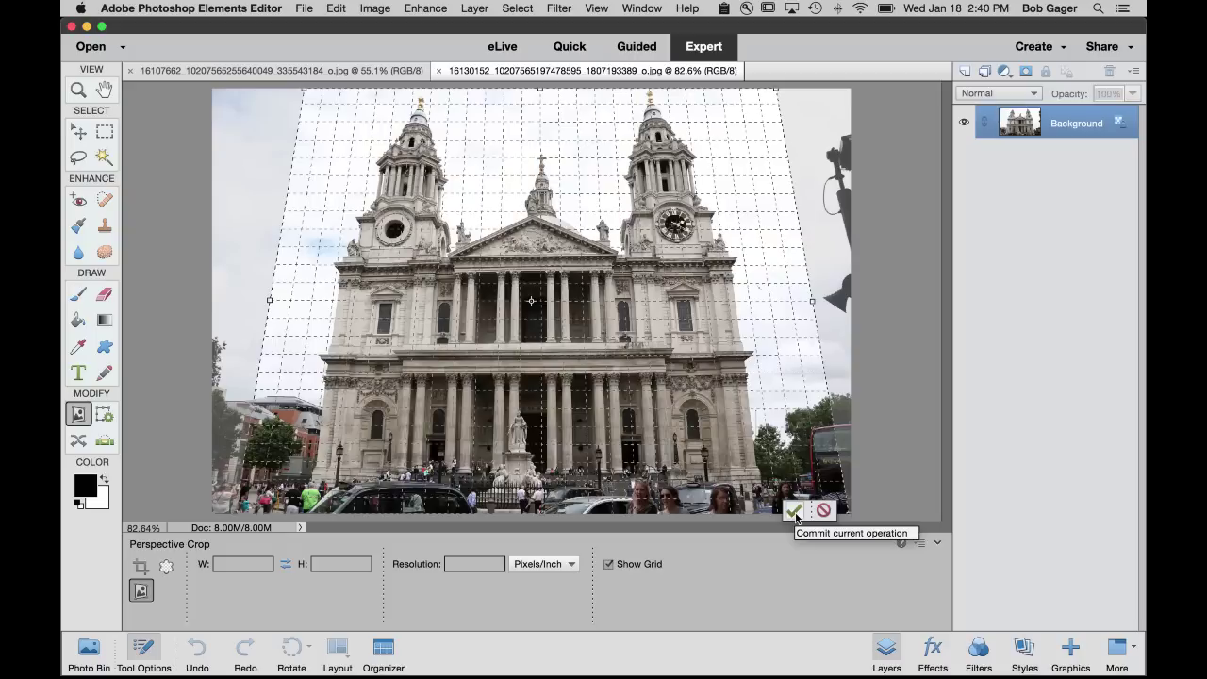
{"action": "left_click", "coordinate": [795, 511]}
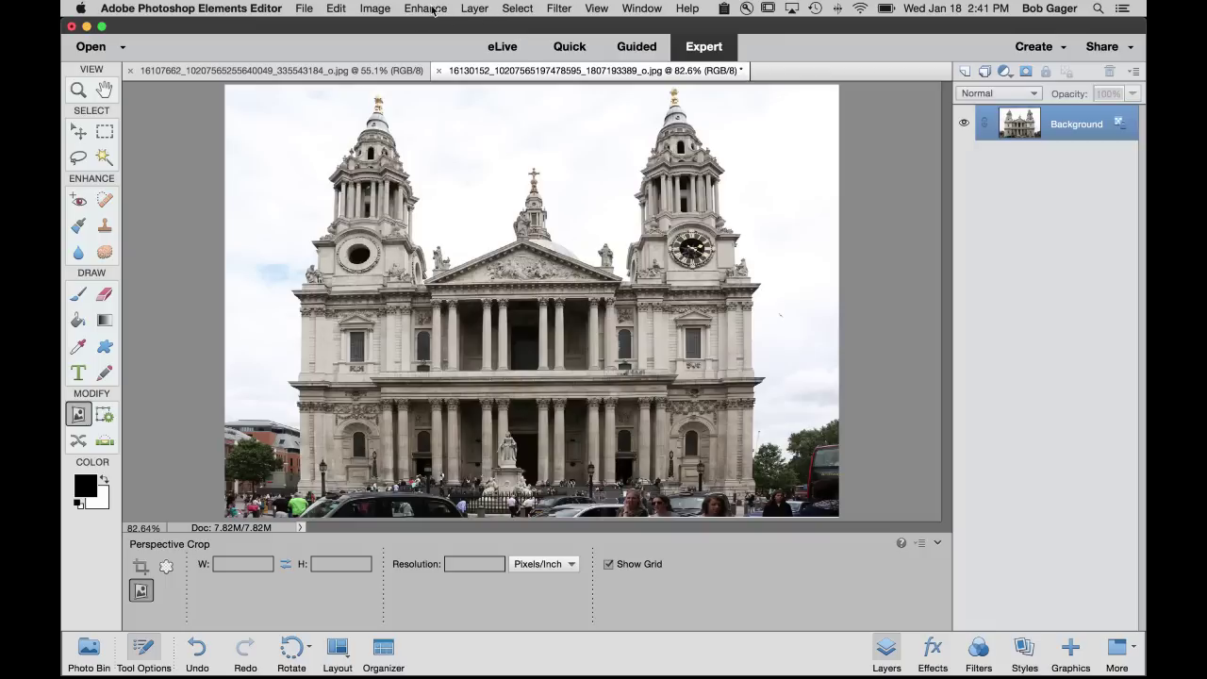
Open Correct Camera Distortion for the cropped photo and set Remove Distortion to +4.00.
{"action": "left_click", "coordinate": [565, 9]}
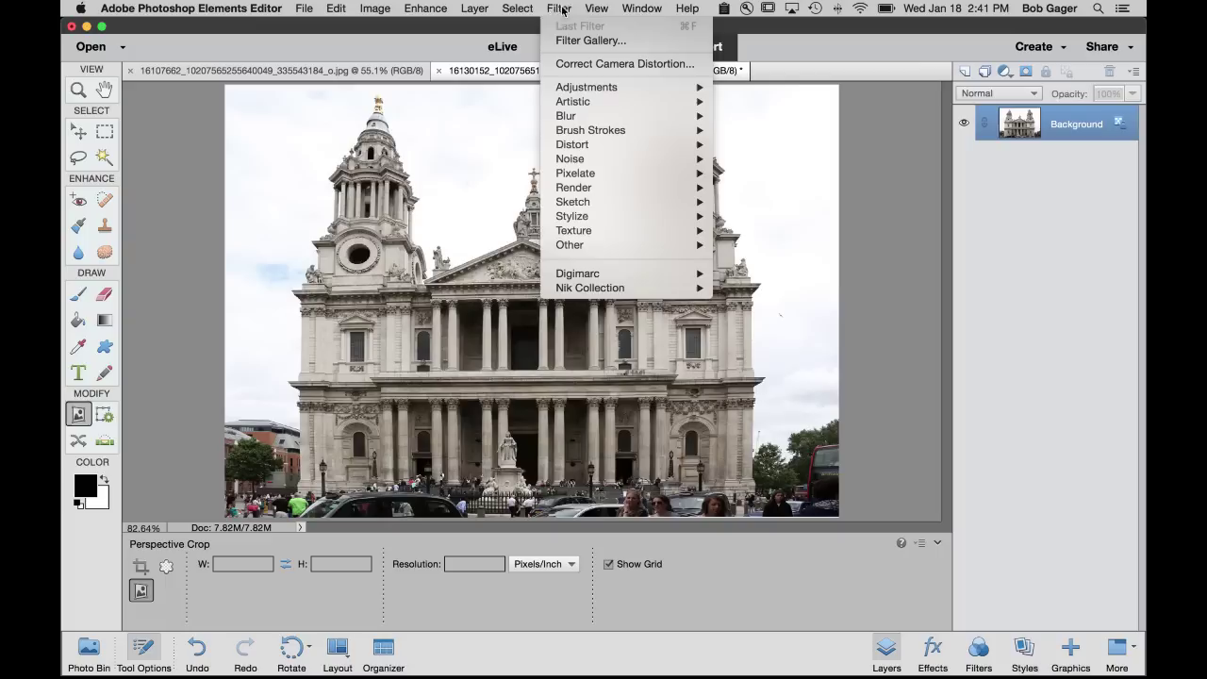
{"action": "left_click", "coordinate": [670, 64]}
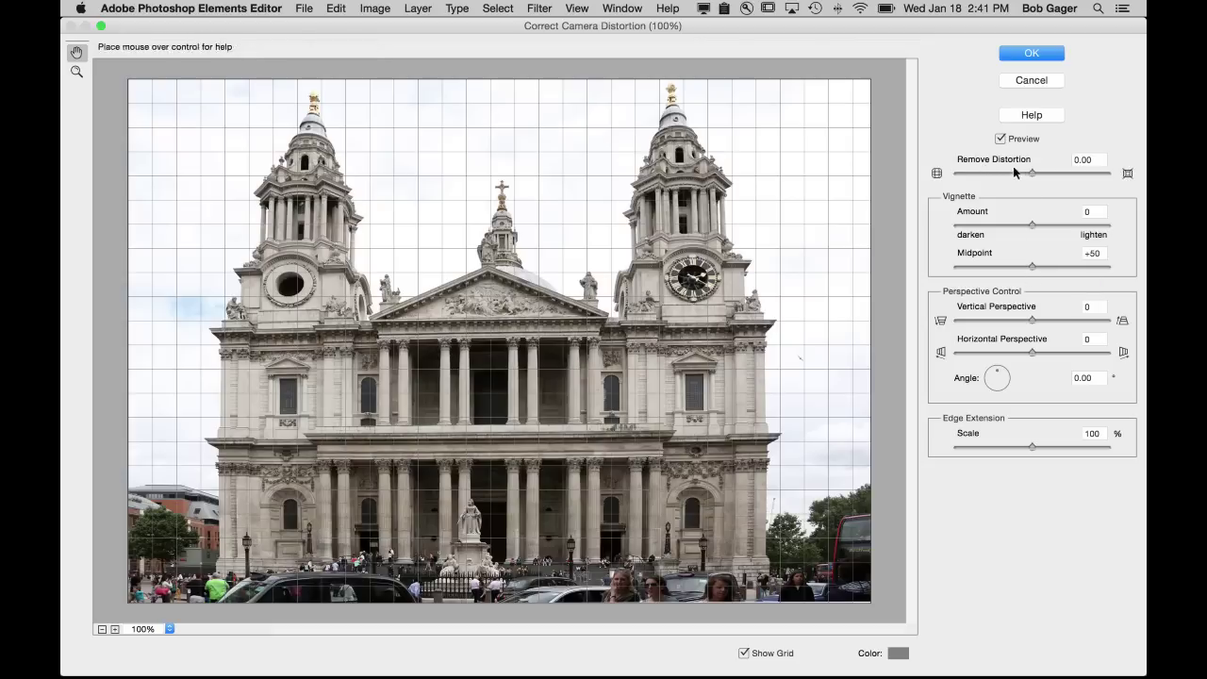
{"action": "left_click_drag", "start_coordinate": [1033, 175], "coordinate": [992, 178]}
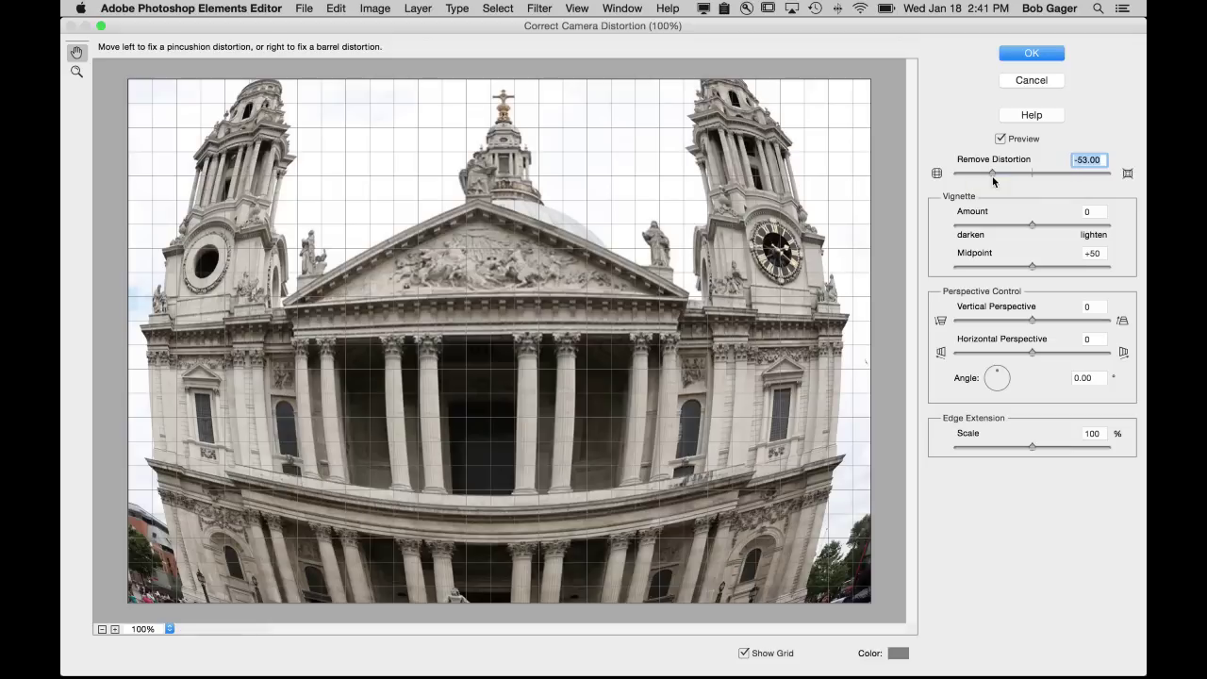
{"action": "left_click_drag", "start_coordinate": [993, 177], "coordinate": [1036, 174]}
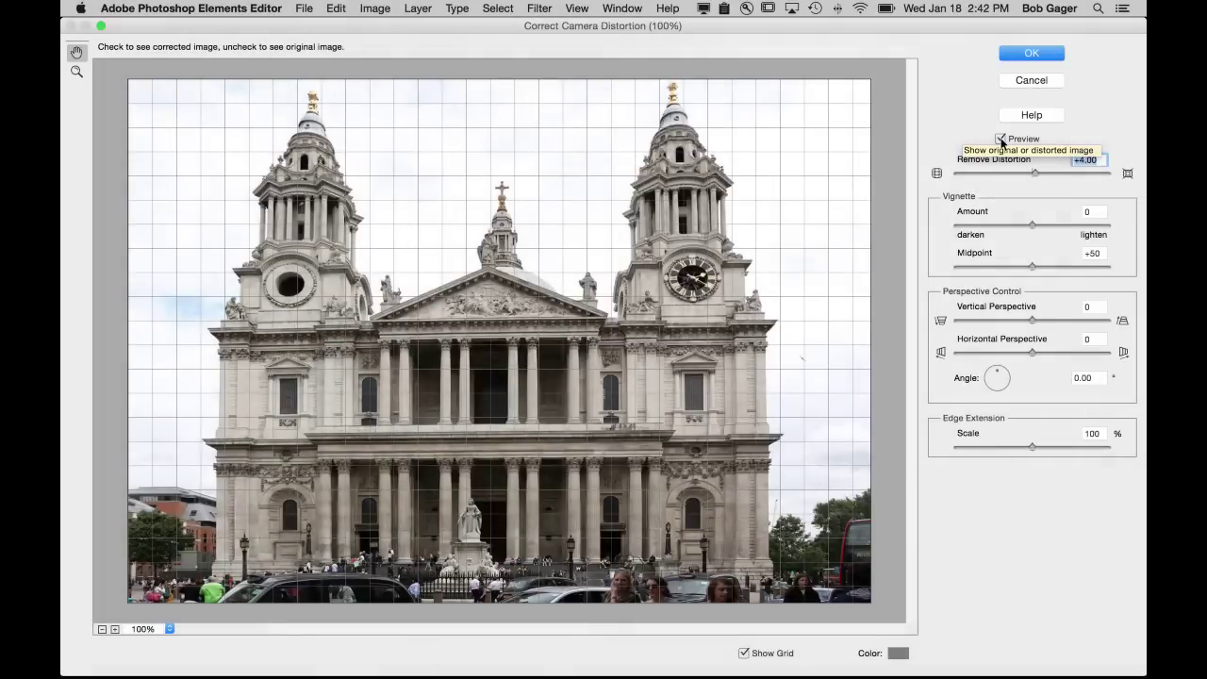
Compare the cathedral with and without the distortion correction, and apply the correction.
{"action": "left_click", "coordinate": [1000, 139]}
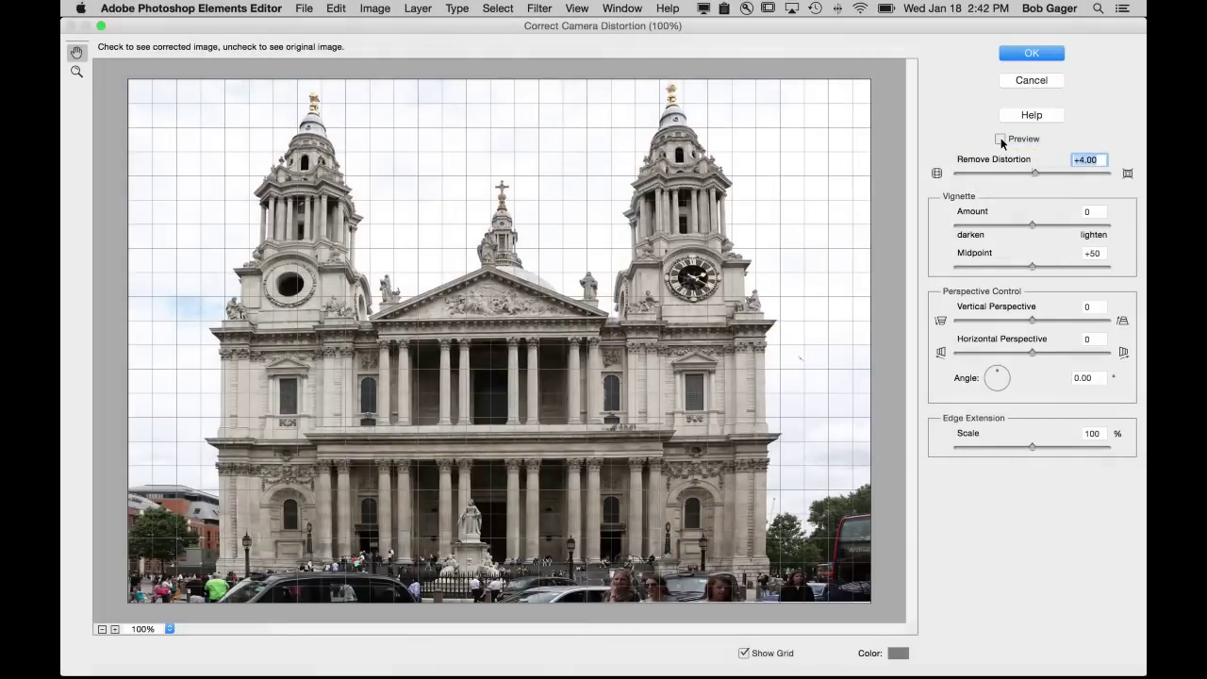
{"action": "left_click", "coordinate": [1000, 139]}
{"action": "left_click", "coordinate": [1000, 138]}
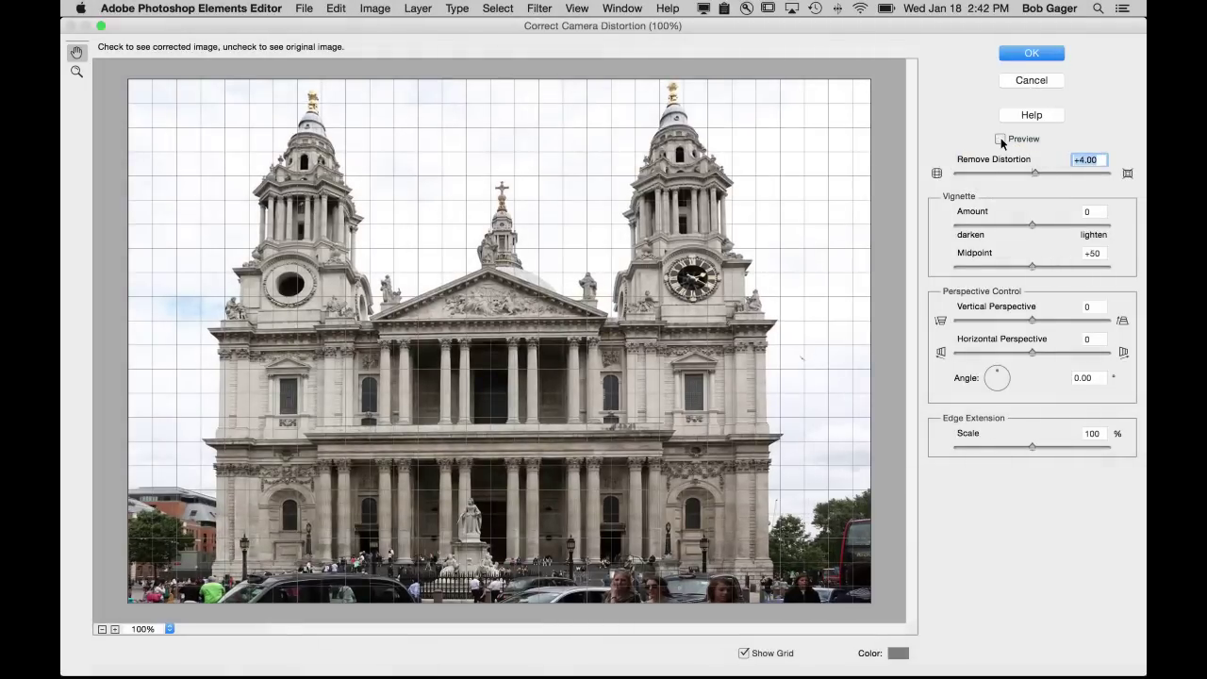
{"action": "left_click", "coordinate": [1000, 139]}
{"action": "left_click", "coordinate": [1000, 139]}
{"action": "left_click", "coordinate": [1000, 138]}
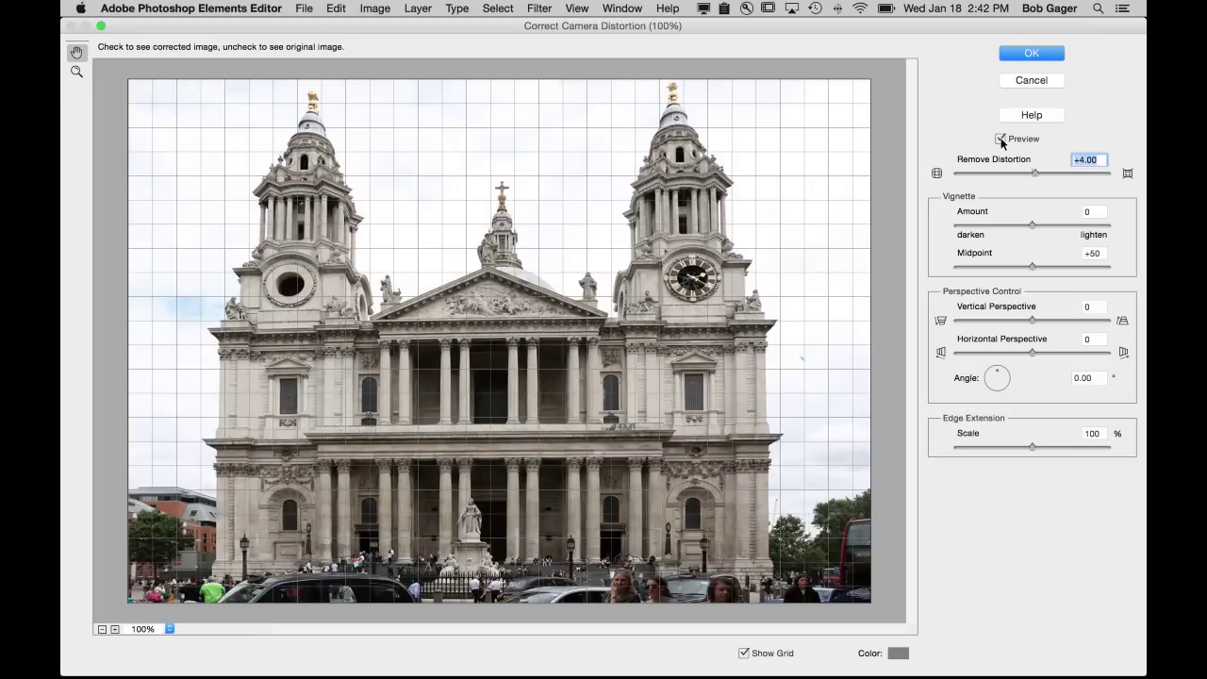
{"action": "left_click", "coordinate": [1031, 54]}
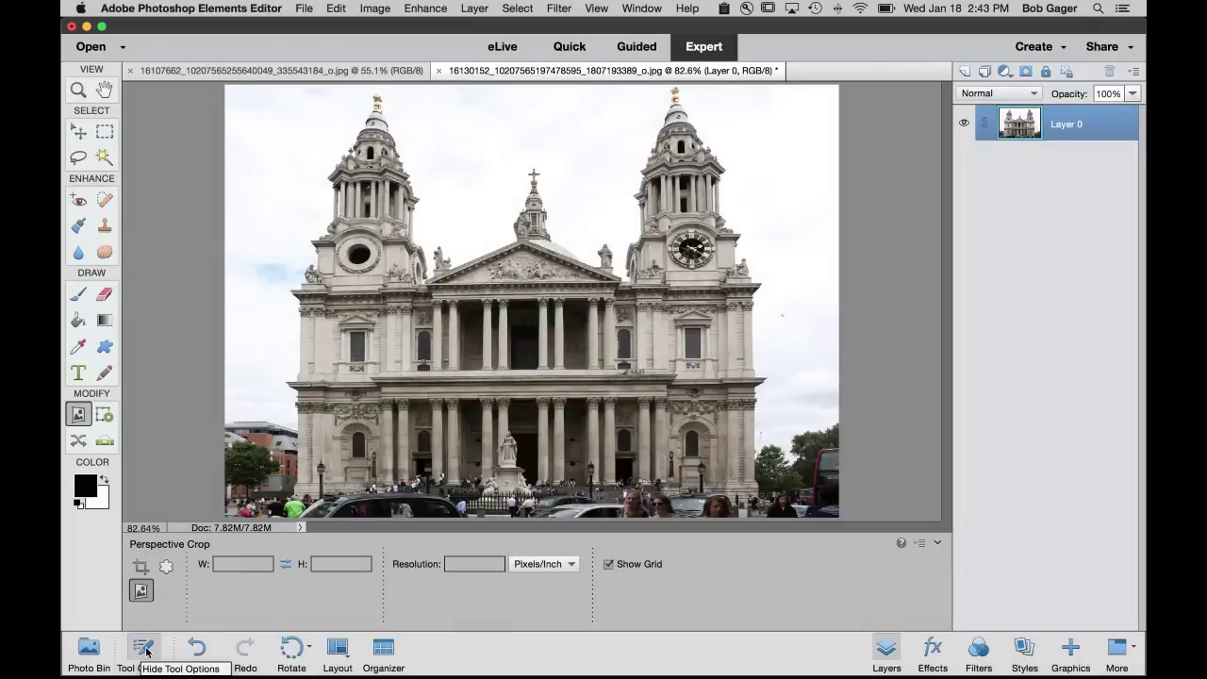
Hide the tool options, open the canvas size settings for the cathedral photo and switch the units to pixels.
{"action": "left_click", "coordinate": [144, 651]}
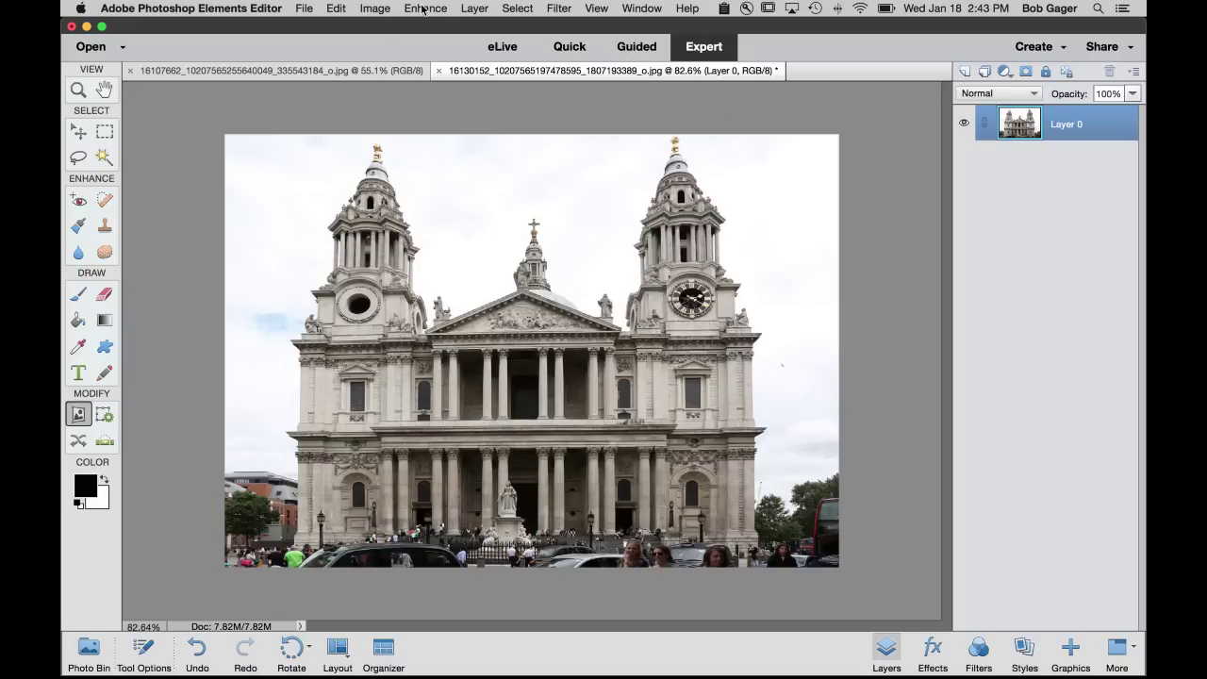
{"action": "left_click", "coordinate": [372, 11]}
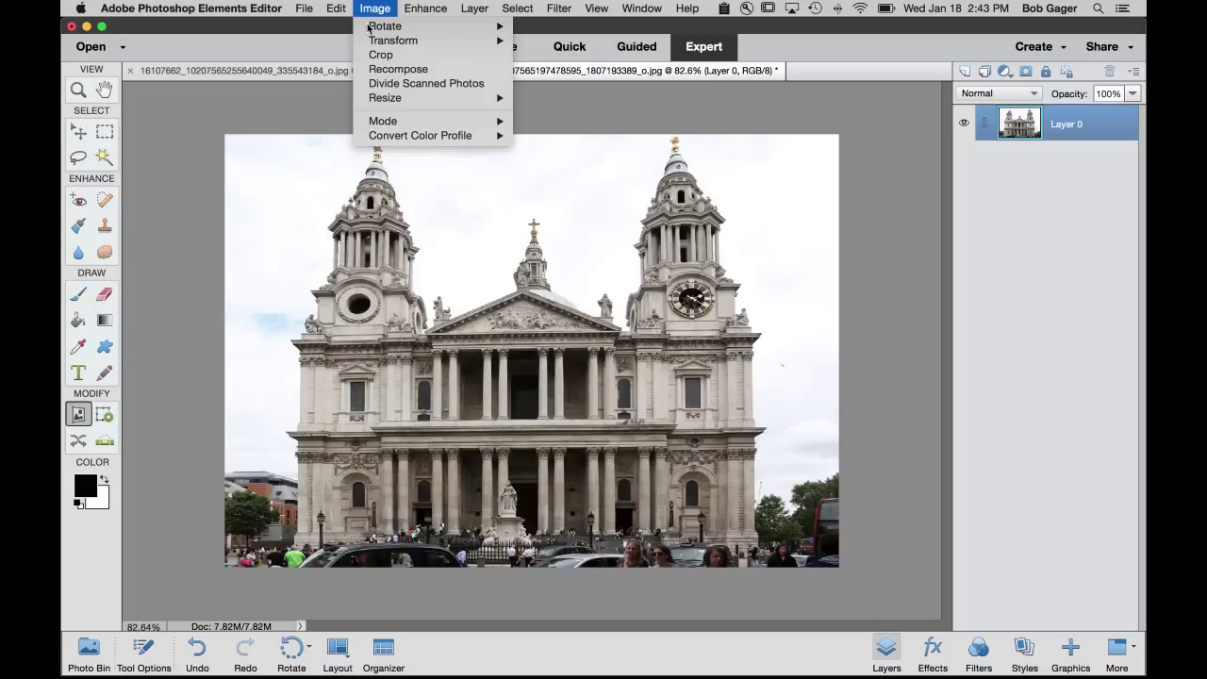
{"action": "mouse_move", "coordinate": [396, 99]}
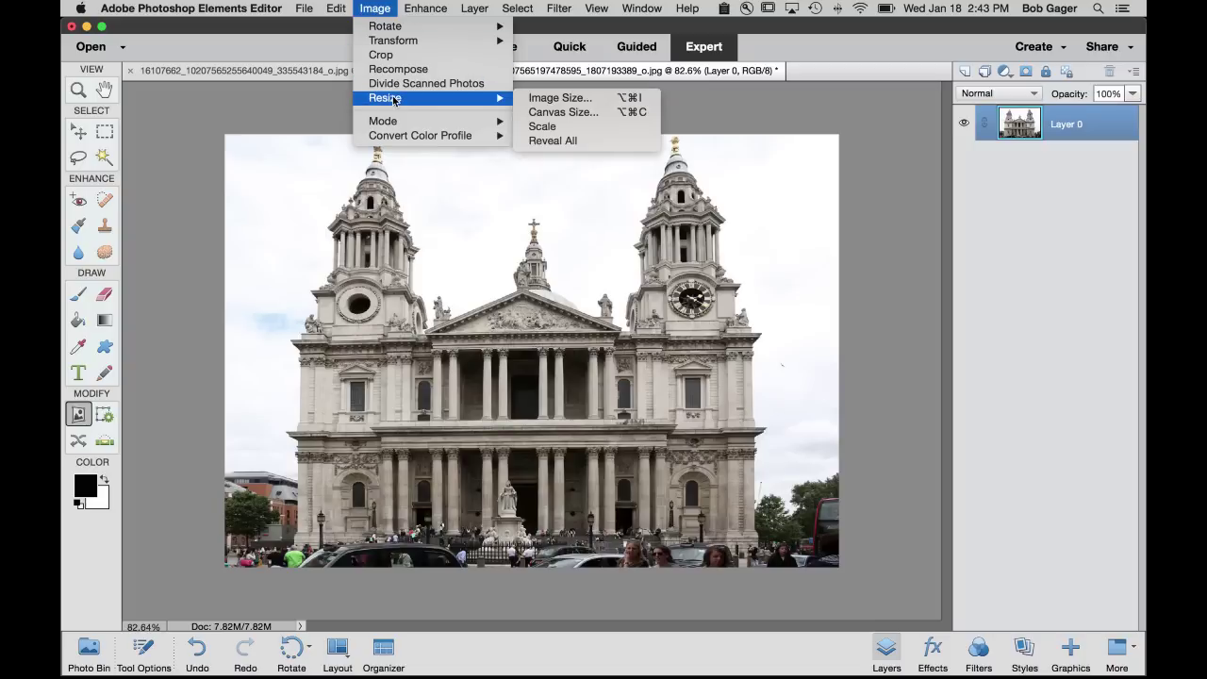
{"action": "left_click", "coordinate": [609, 114]}
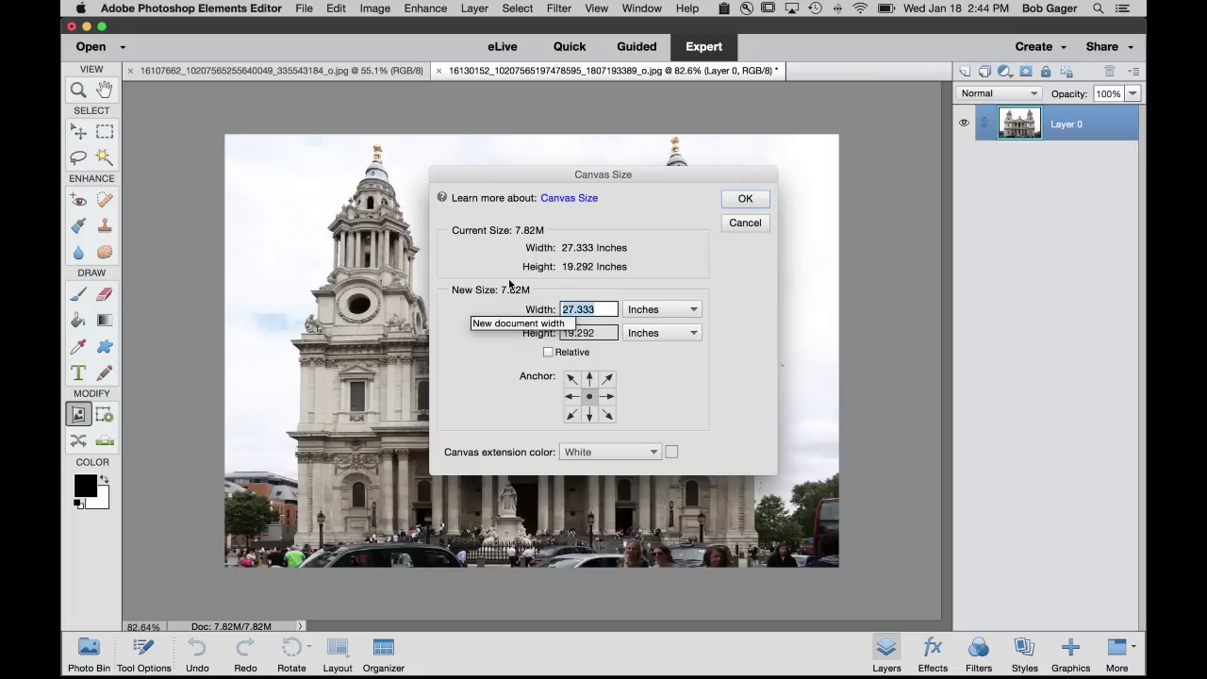
{"action": "left_click", "coordinate": [655, 312]}
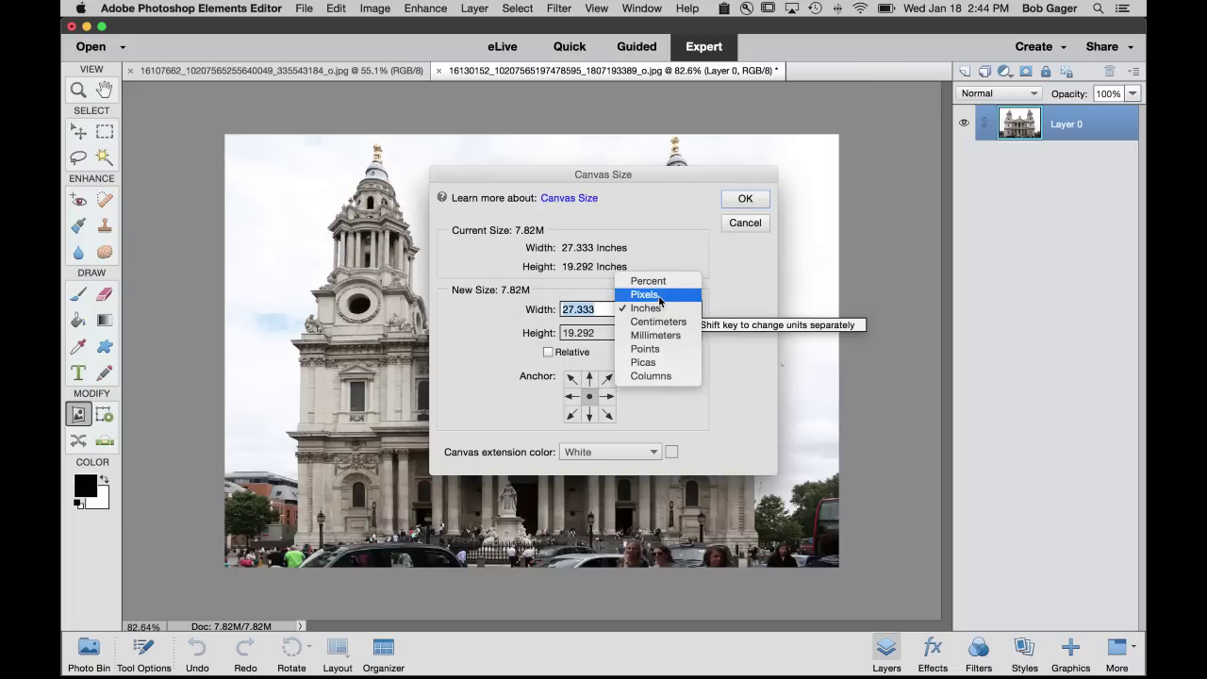
{"action": "left_click", "coordinate": [648, 293]}
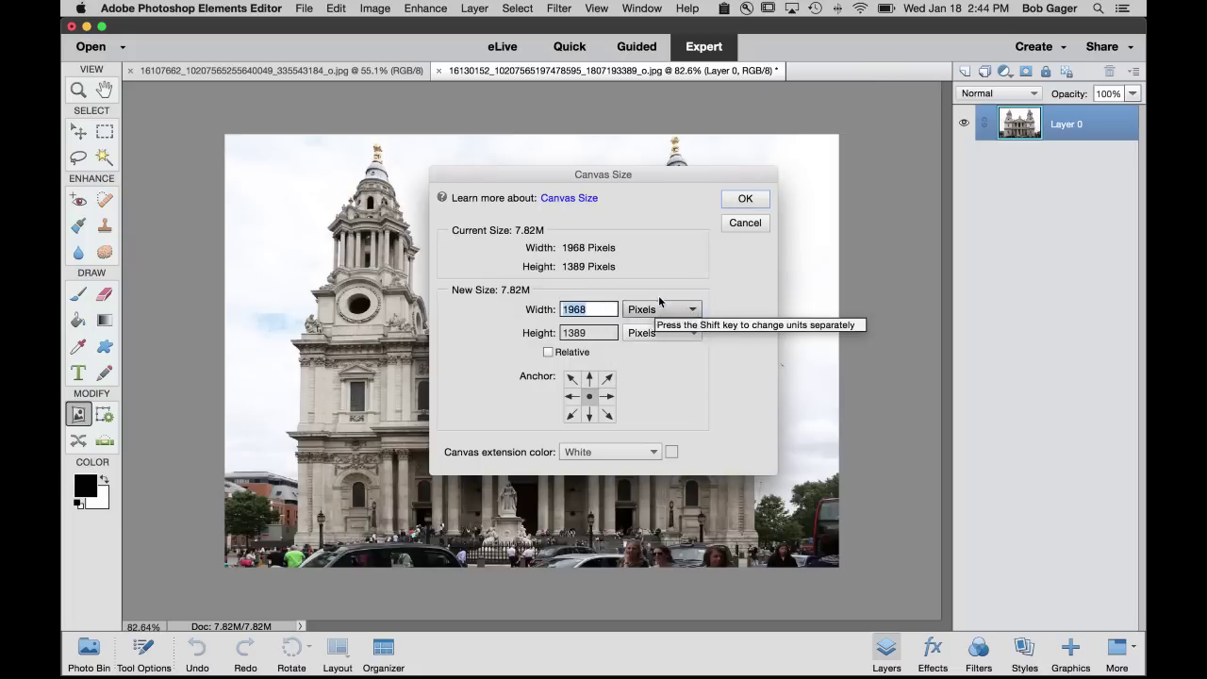
Set the new canvas height to 1500 pixels, anchor the photo at the bottom centre, and apply the canvas size.
{"action": "left_click", "coordinate": [596, 332]}
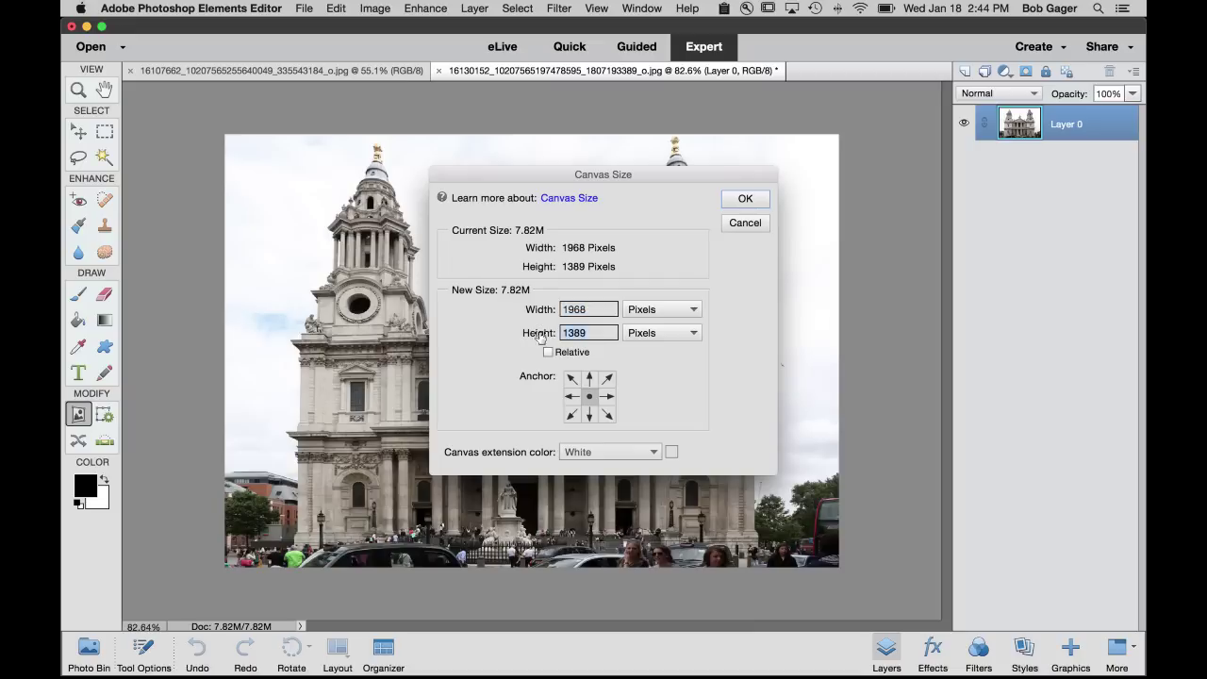
{"action": "type", "text": "15"}
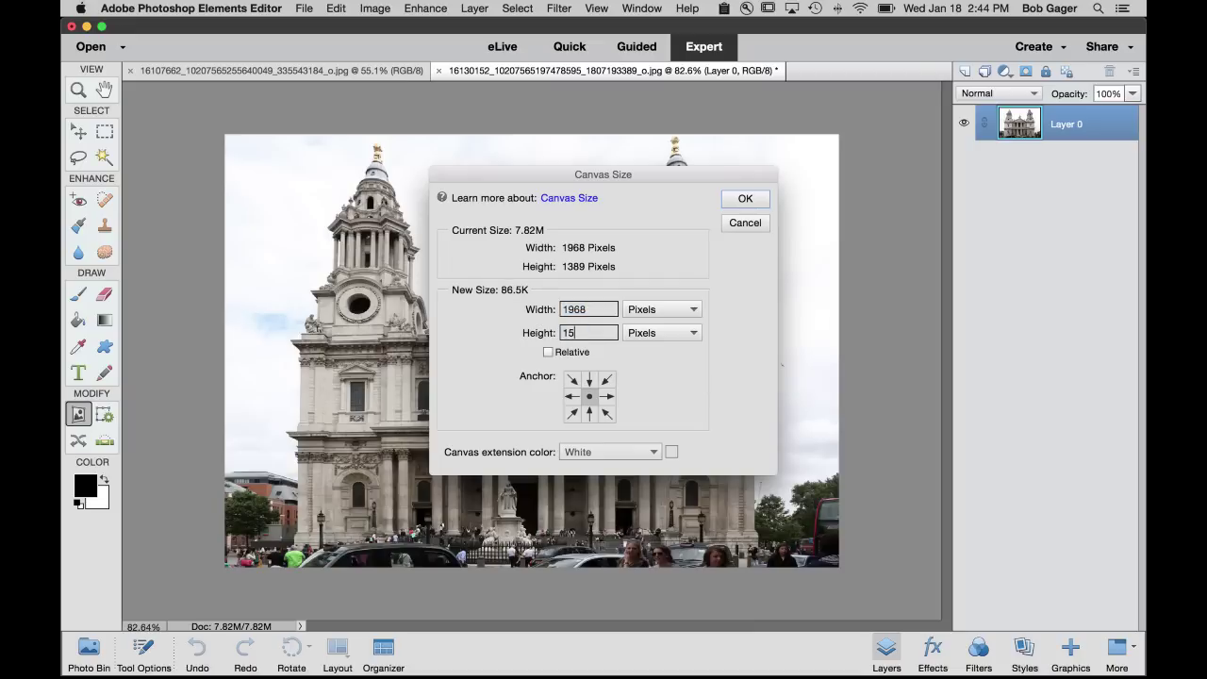
{"action": "type", "text": "00"}
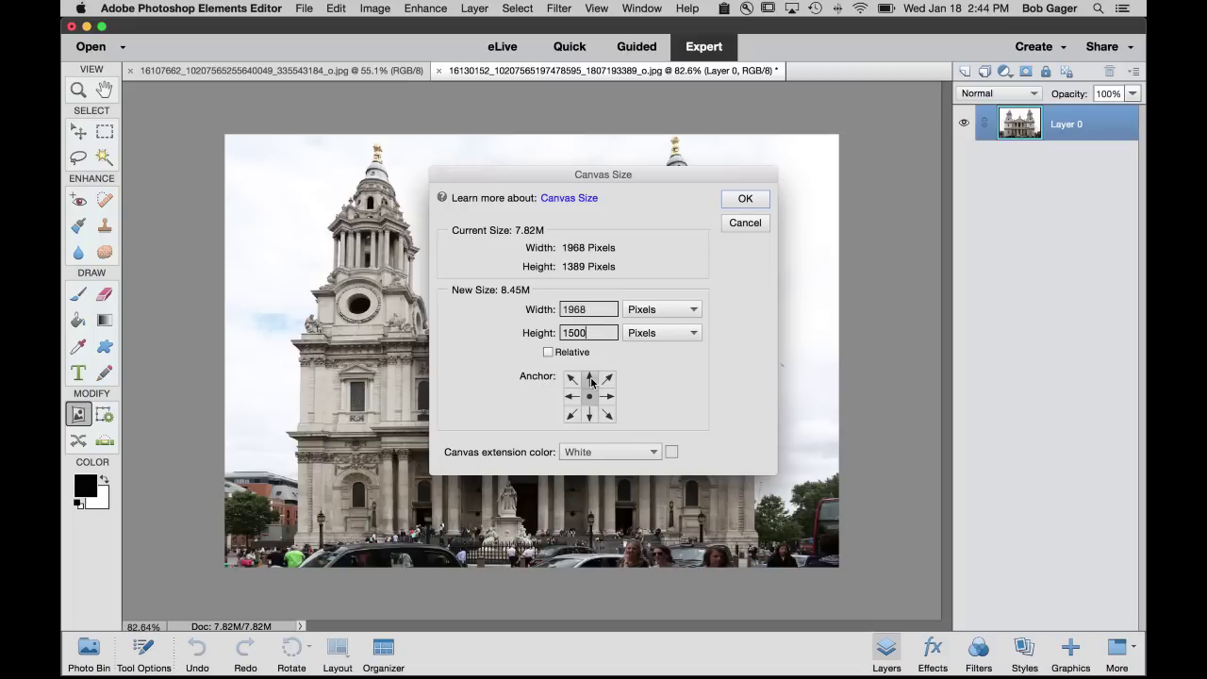
{"action": "left_click", "coordinate": [589, 414]}
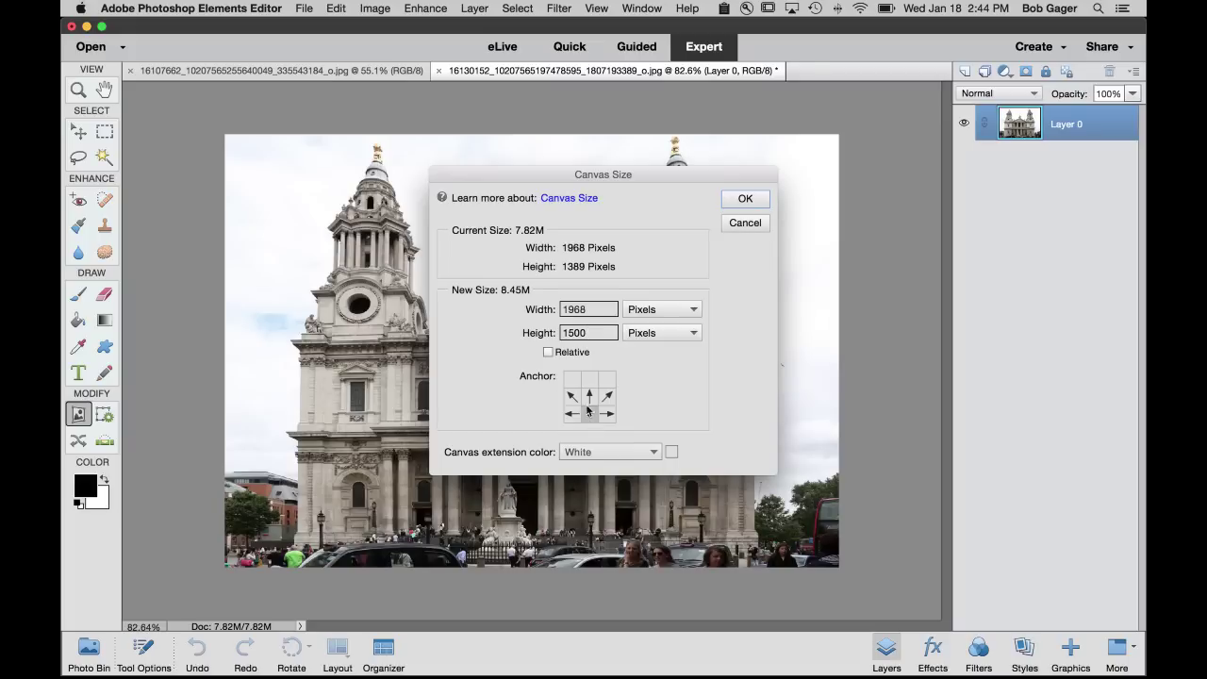
{"action": "left_click", "coordinate": [746, 198]}
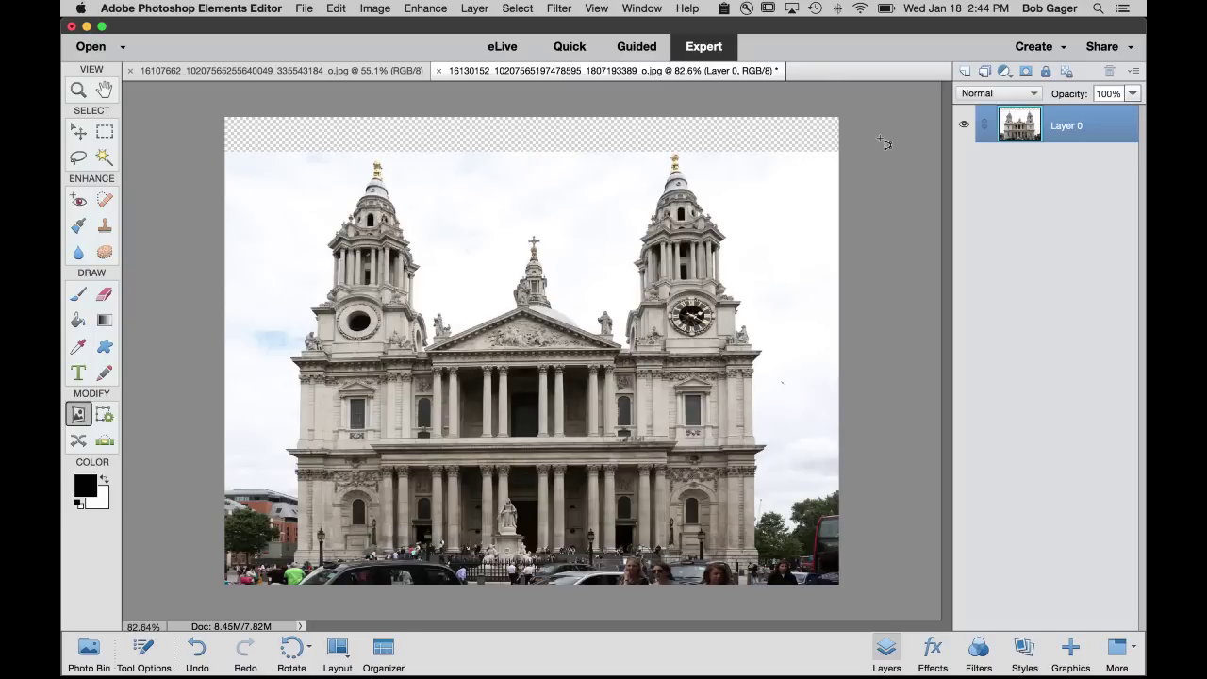
Select the whole photo area below the transparent strip and stretch it up to the canvas's upper edge, applying the transformation.
{"action": "left_click", "coordinate": [104, 132]}
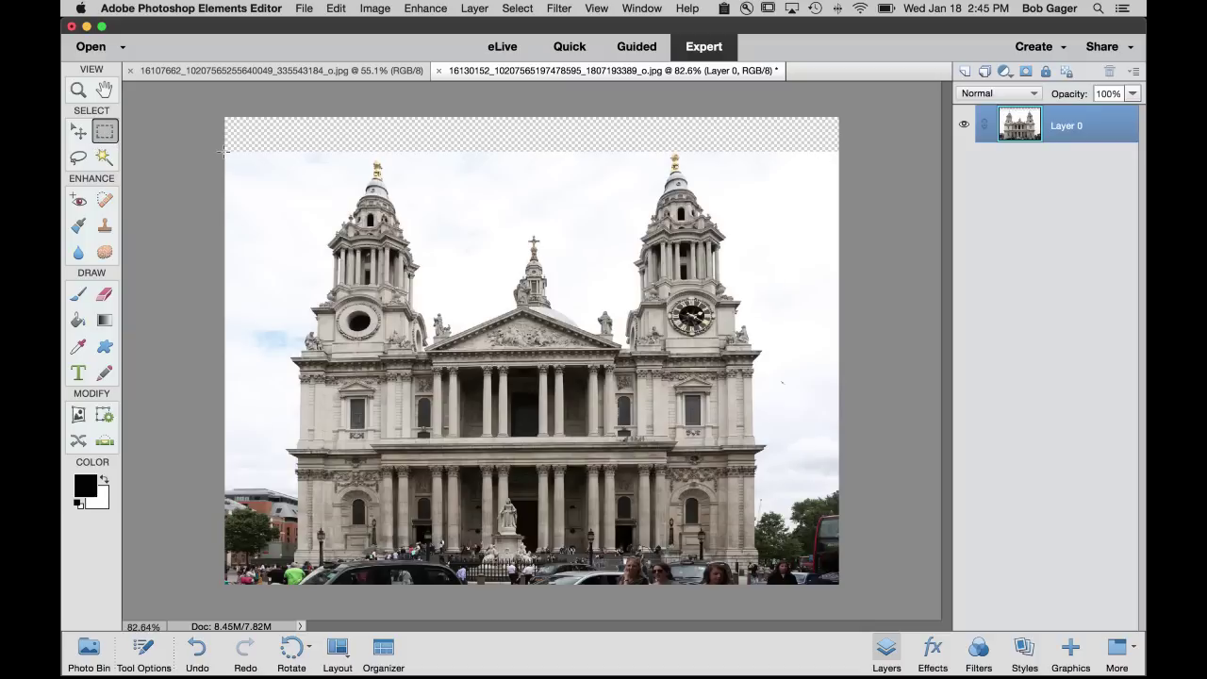
{"action": "left_click_drag", "start_coordinate": [225, 151], "coordinate": [849, 583]}
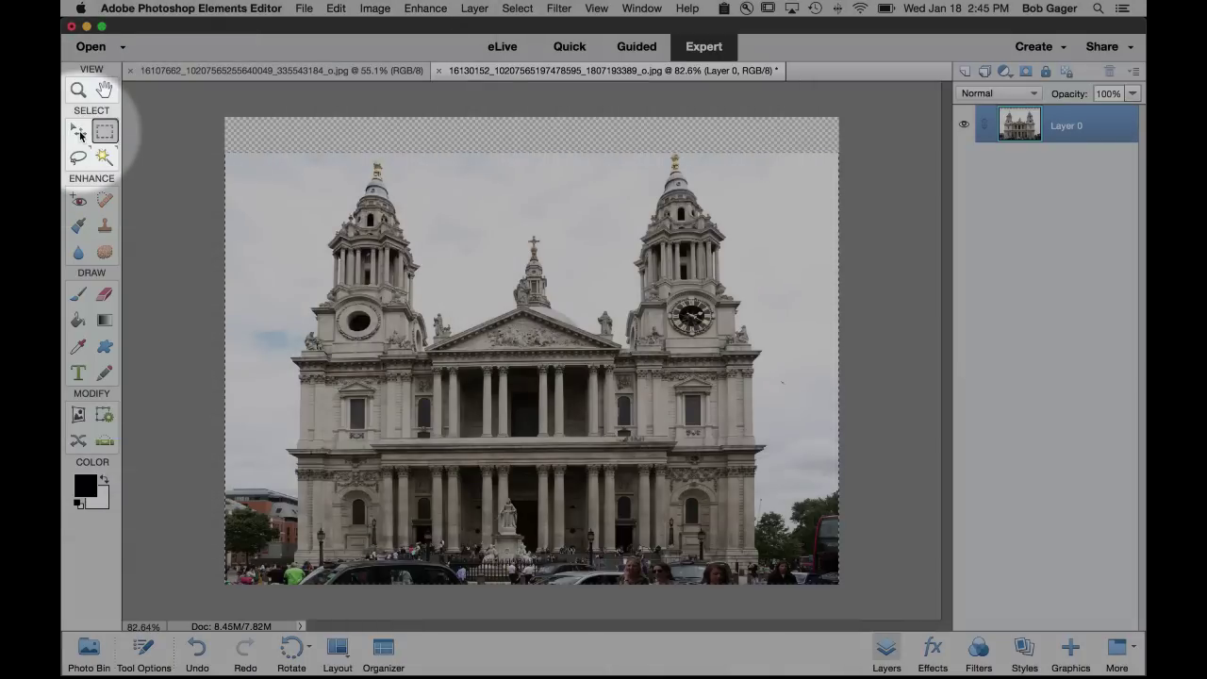
{"action": "left_click", "coordinate": [80, 133]}
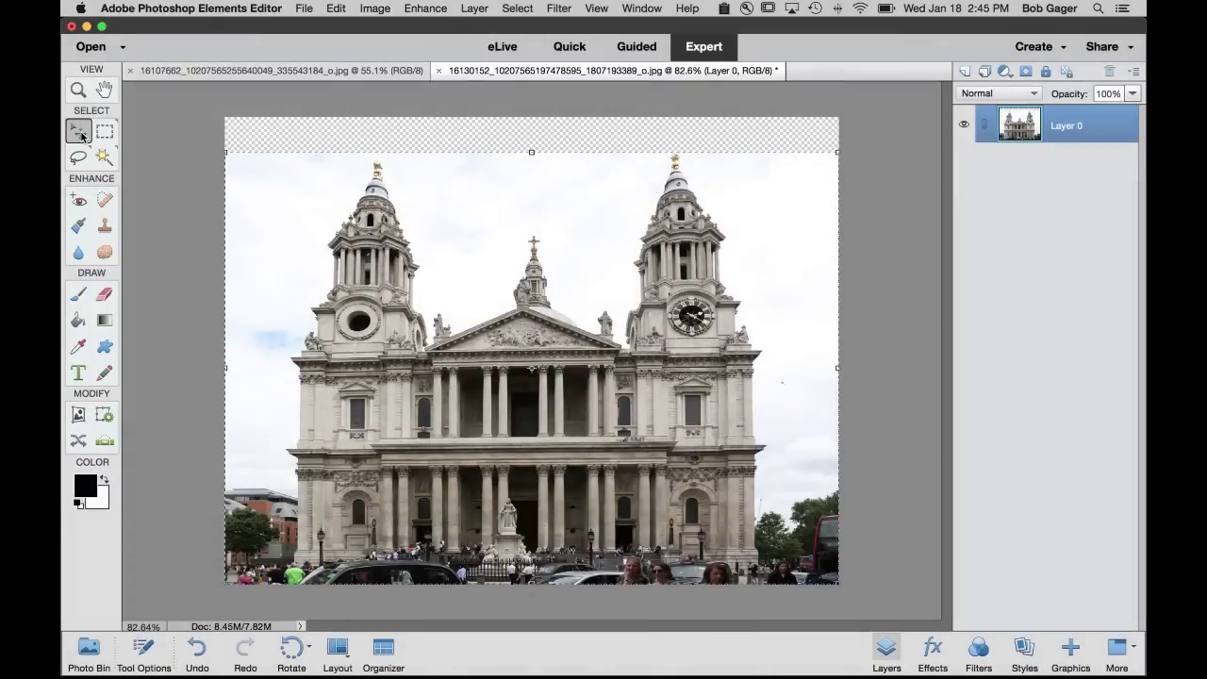
{"action": "left_click", "coordinate": [529, 152]}
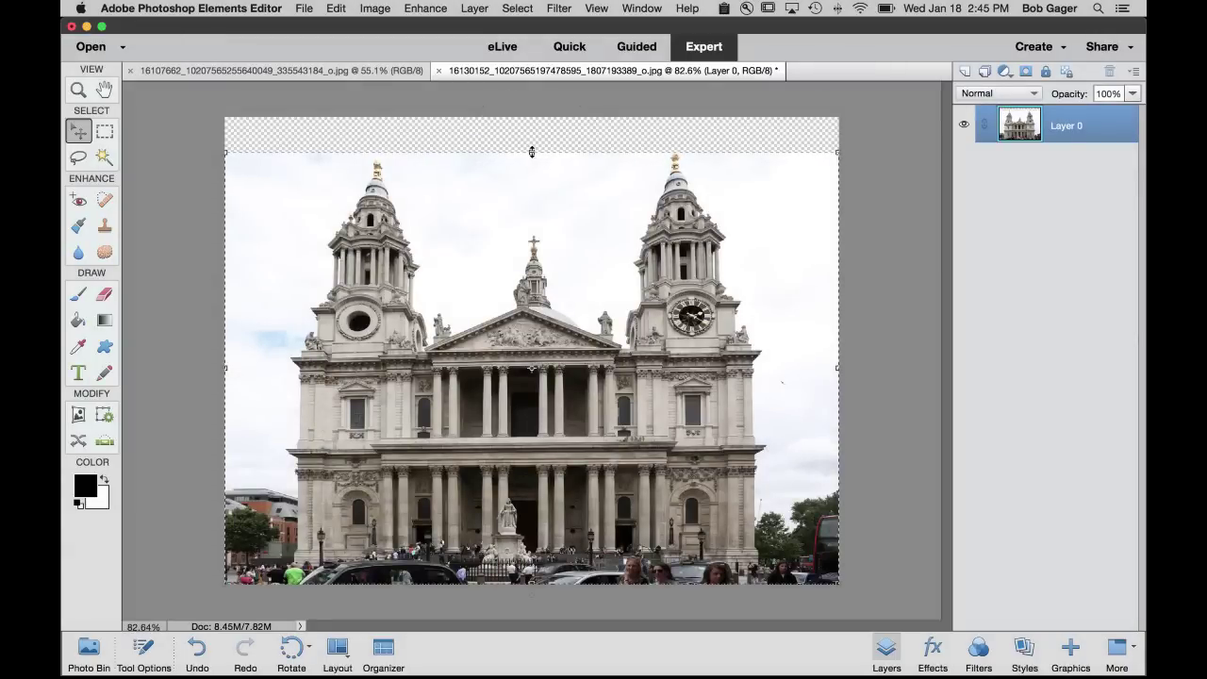
{"action": "left_click_drag", "start_coordinate": [532, 152], "coordinate": [533, 120]}
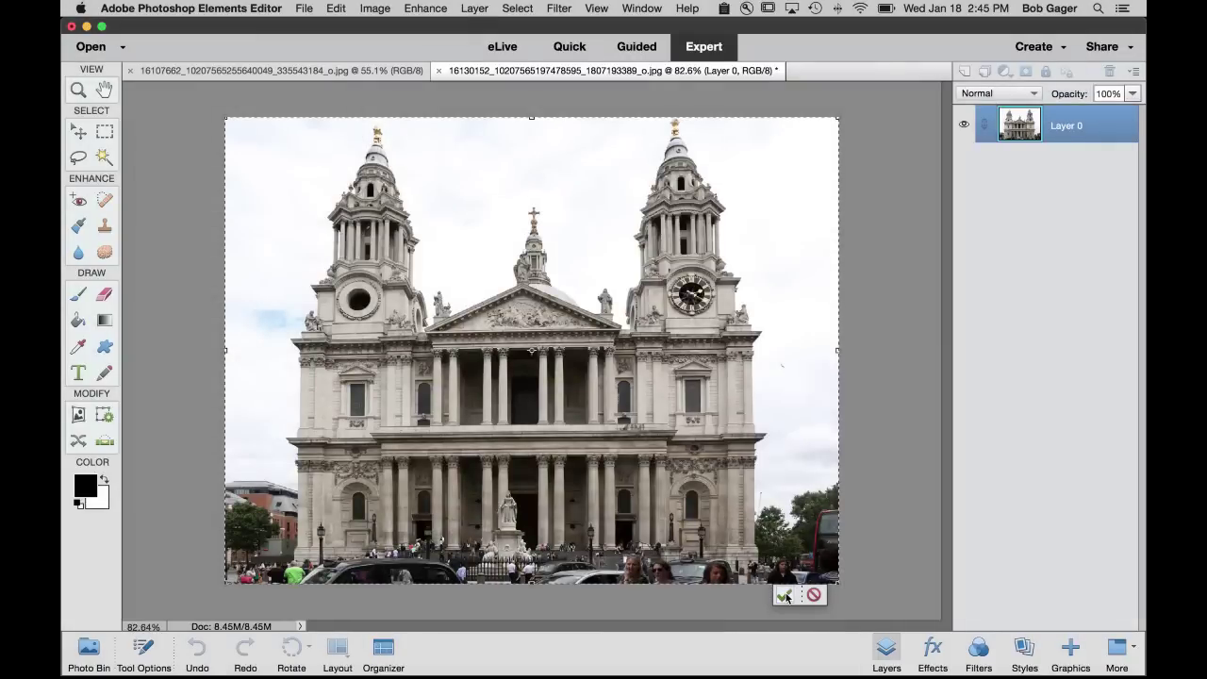
{"action": "left_click", "coordinate": [785, 595]}
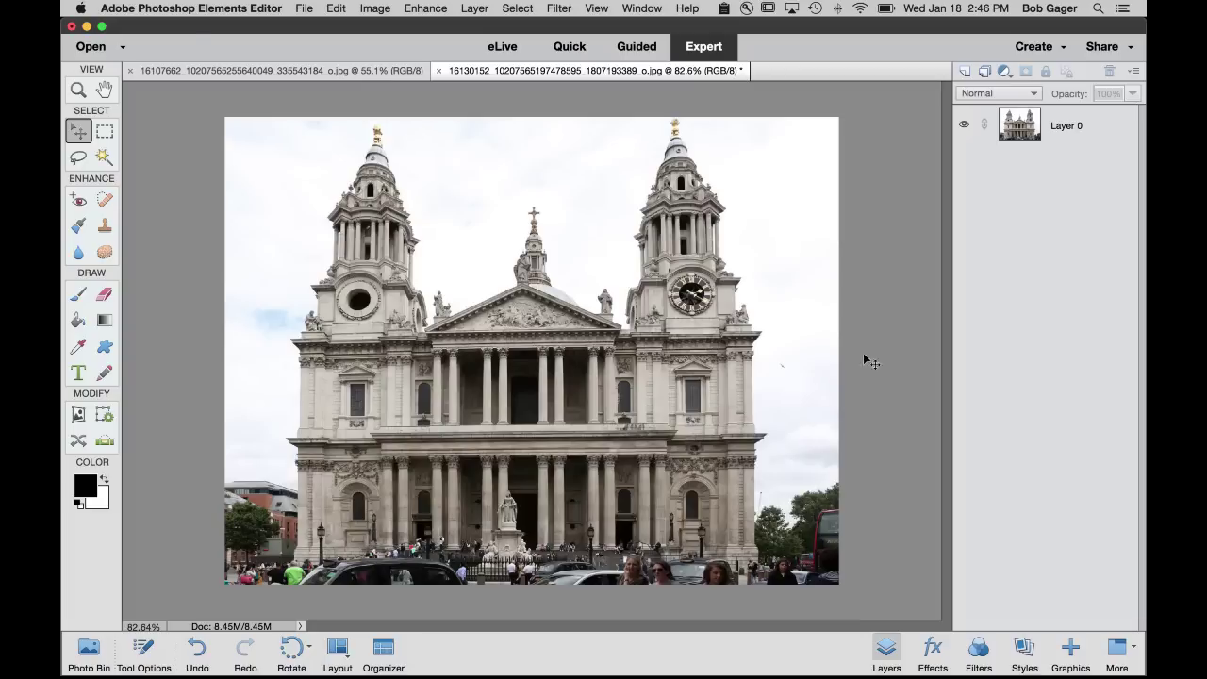
Switch to the other open photo, the church with two square towers, and open Correct Camera Distortion for it.
{"action": "left_click", "coordinate": [208, 75]}
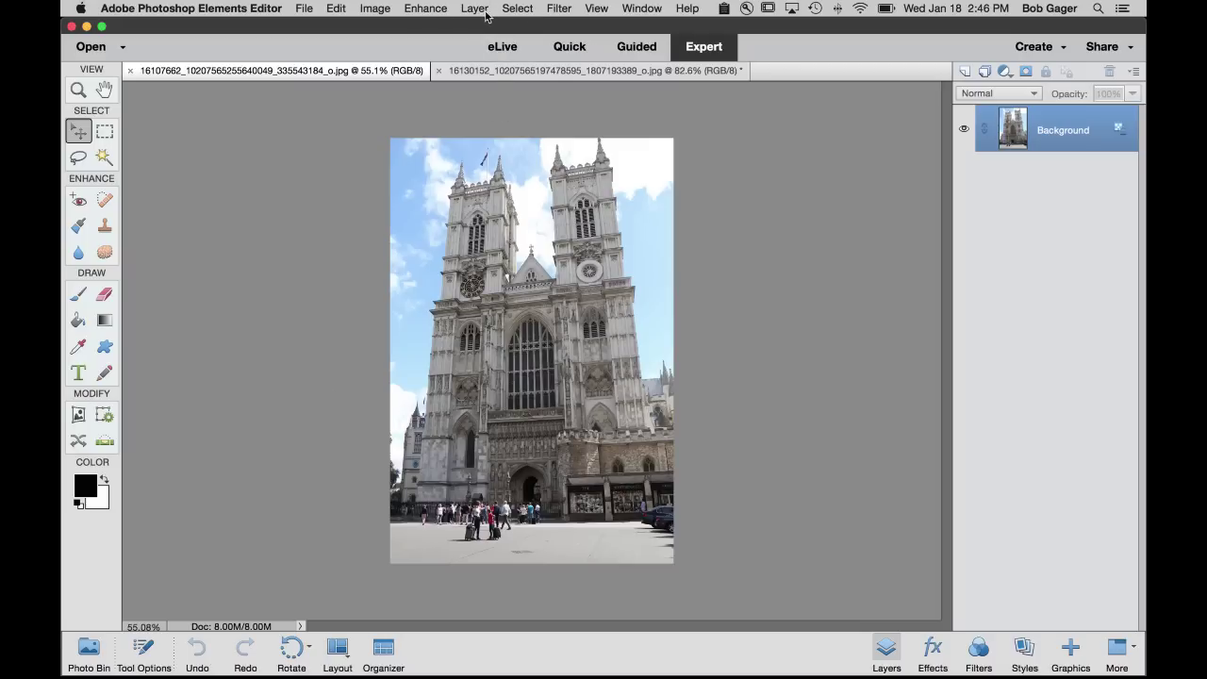
{"action": "left_click", "coordinate": [562, 8]}
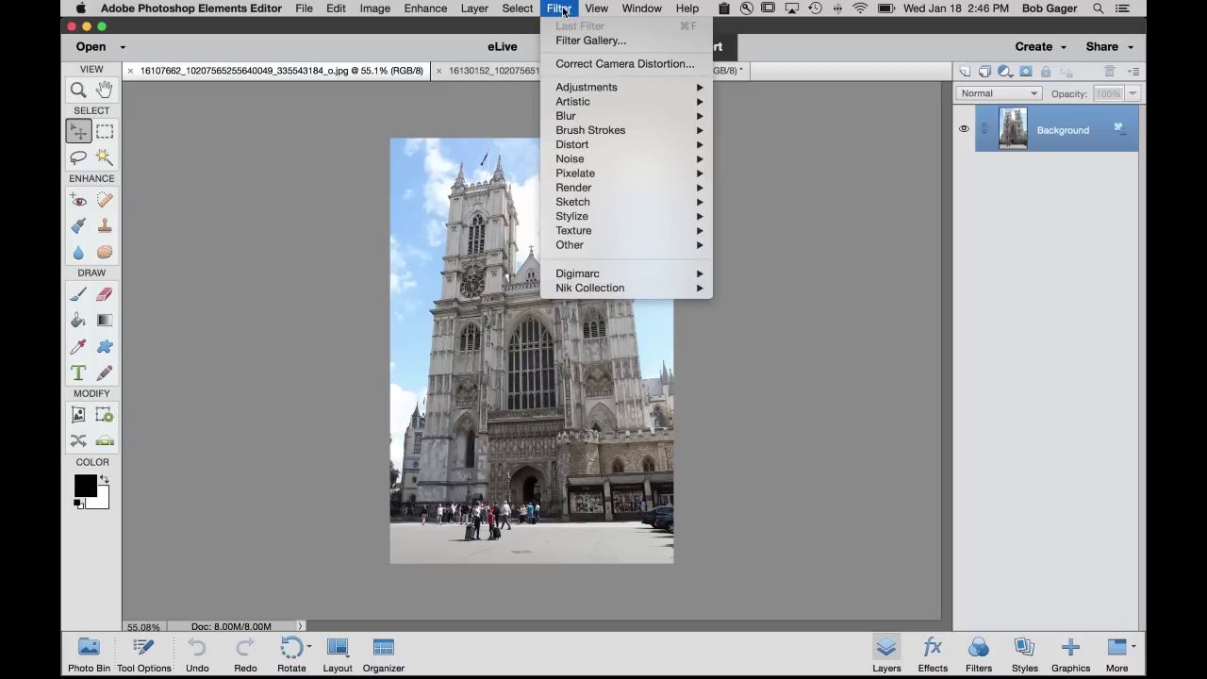
{"action": "left_click", "coordinate": [594, 64]}
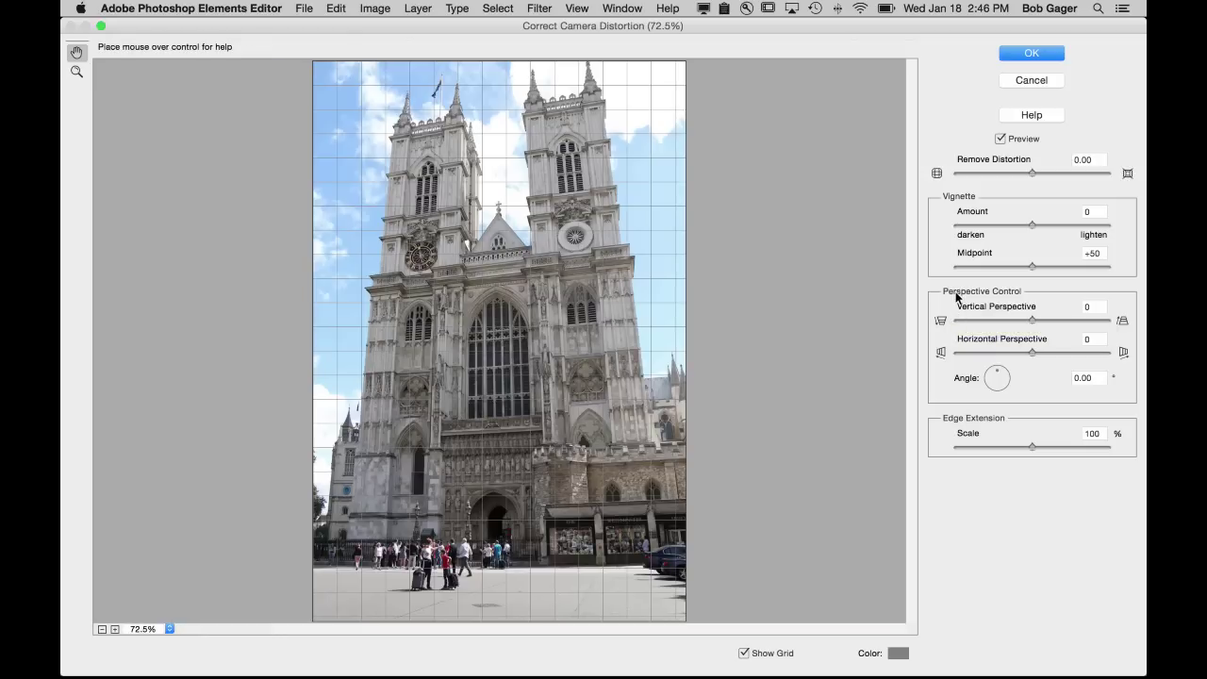
Try a strong horizontal perspective correction of +71 on the two-towered church.
{"action": "left_click_drag", "start_coordinate": [1034, 321], "coordinate": [1038, 357]}
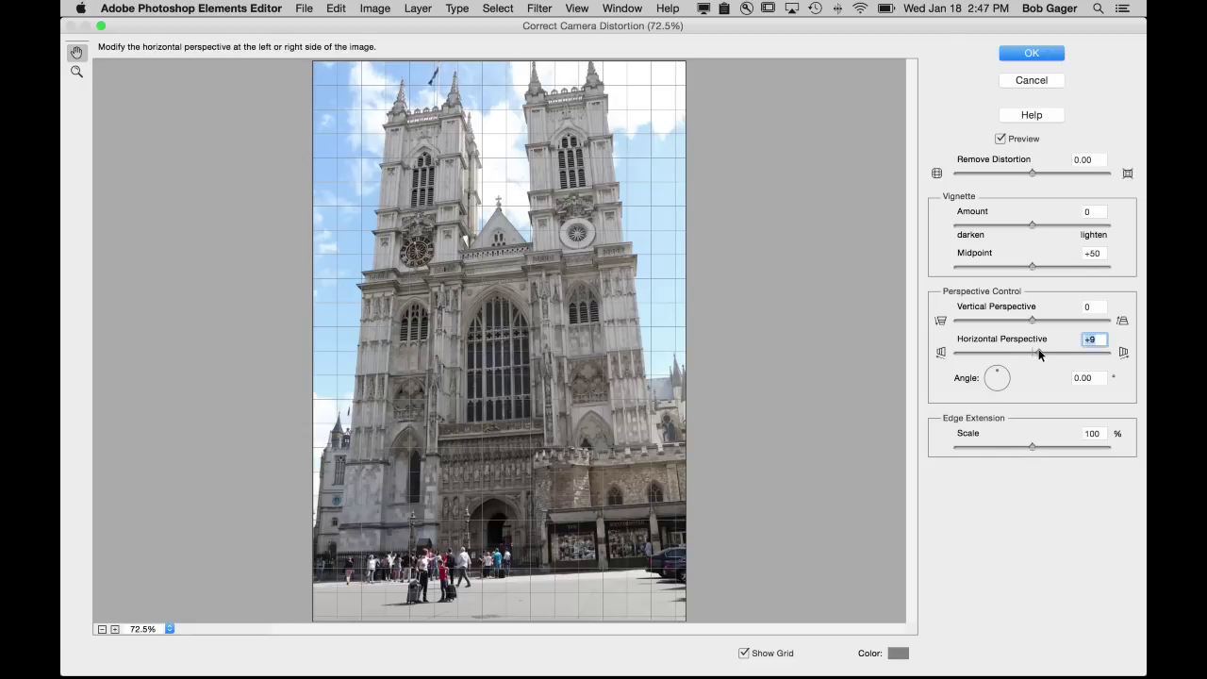
{"action": "left_click_drag", "start_coordinate": [1041, 354], "coordinate": [1085, 352]}
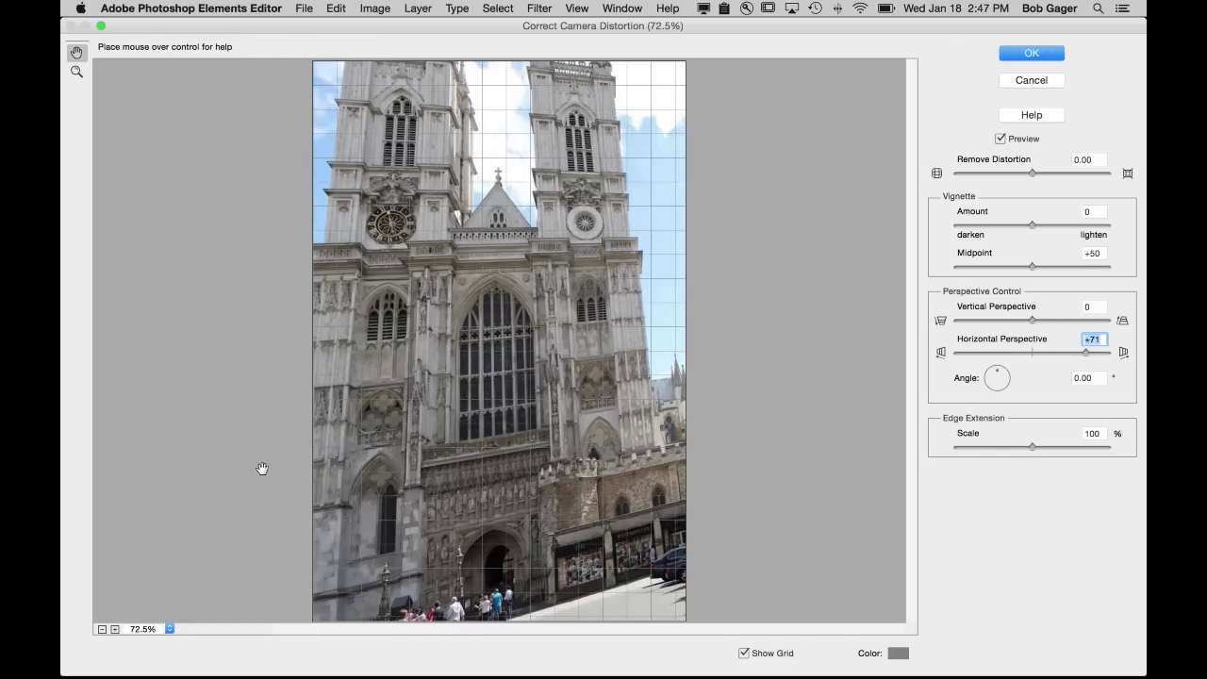
{"action": "left_click", "coordinate": [1084, 353]}
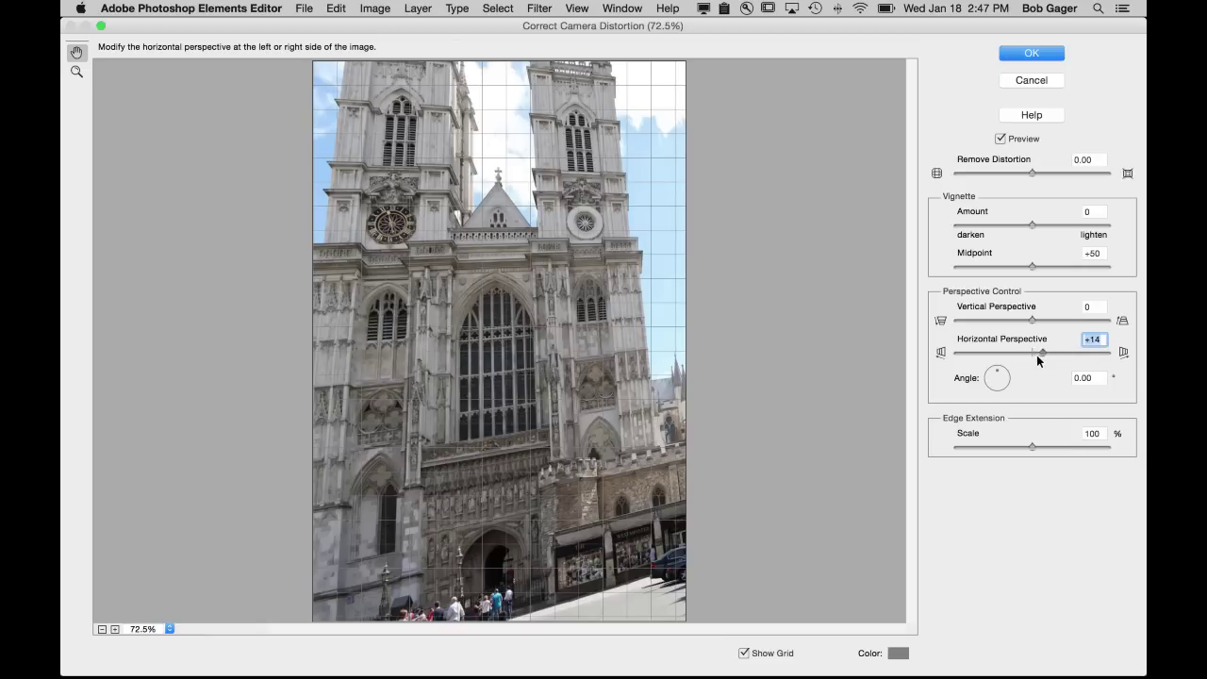
Scale the image to 76% and set its horizontal perspective to +3 and vertical perspective to -37.
{"action": "left_click_drag", "start_coordinate": [1036, 354], "coordinate": [1033, 353]}
{"action": "left_click_drag", "start_coordinate": [1033, 445], "coordinate": [995, 449]}
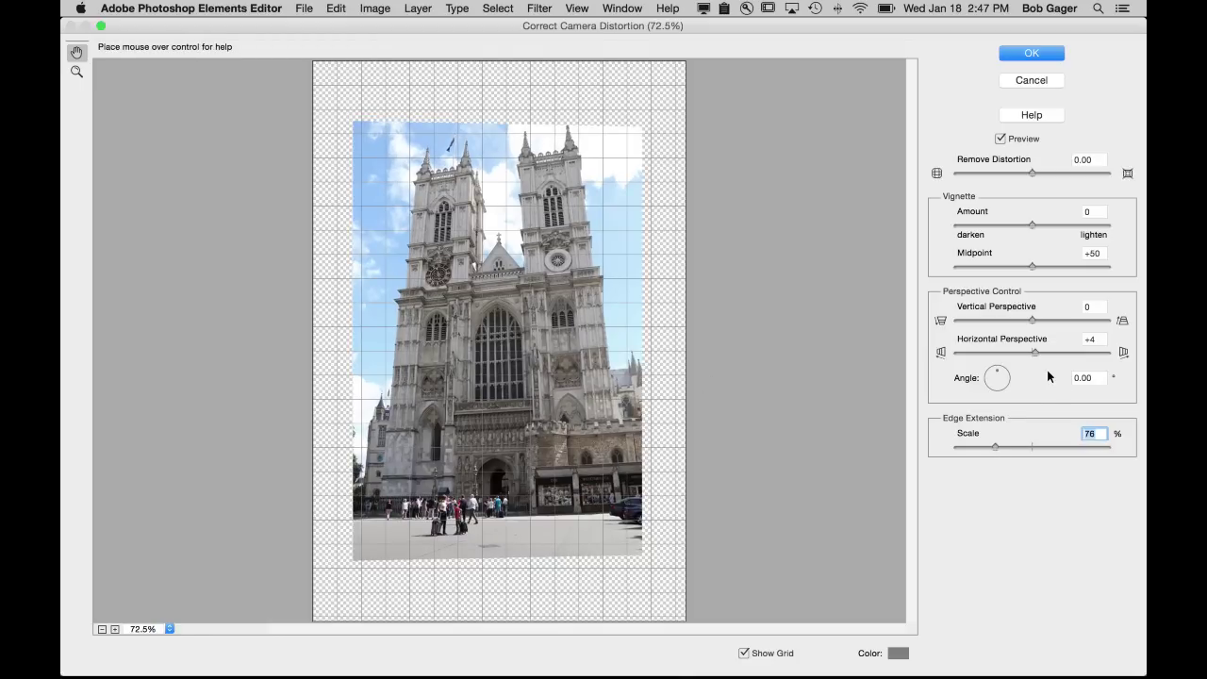
{"action": "left_click_drag", "start_coordinate": [1035, 352], "coordinate": [995, 323]}
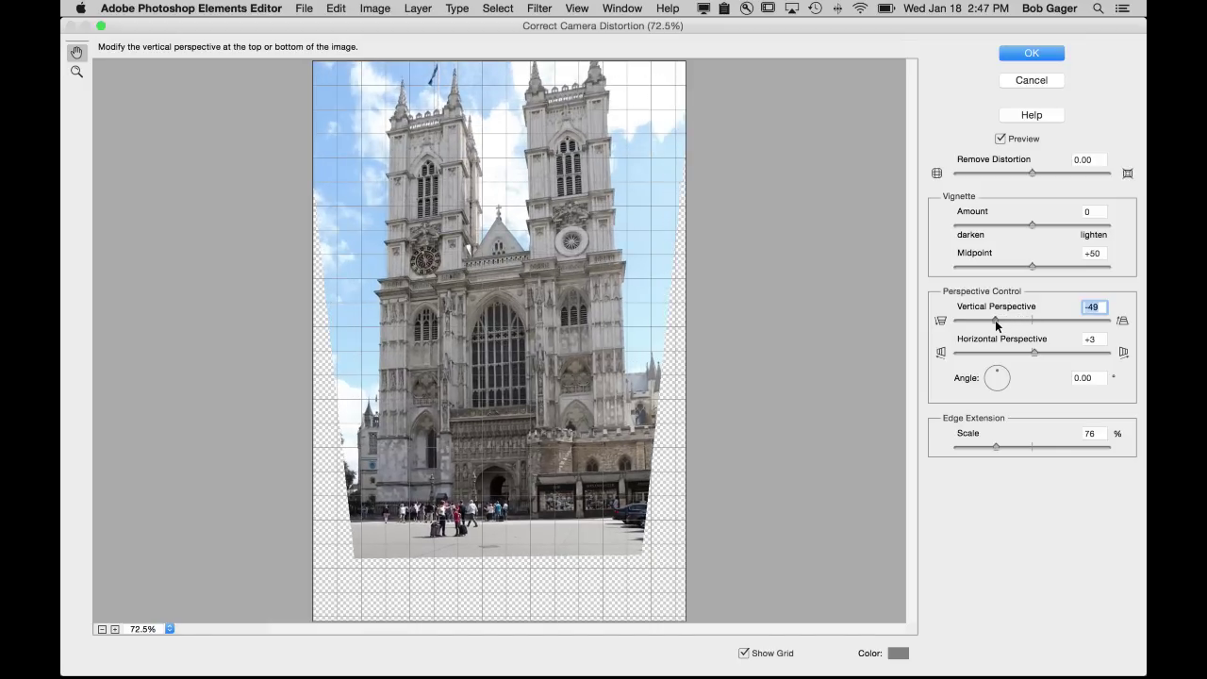
{"action": "mouse_move", "coordinate": [997, 326]}
{"action": "left_mouse_down"}
{"action": "mouse_move", "coordinate": [1016, 324]}
{"action": "mouse_move", "coordinate": [1005, 327]}
{"action": "left_mouse_up"}
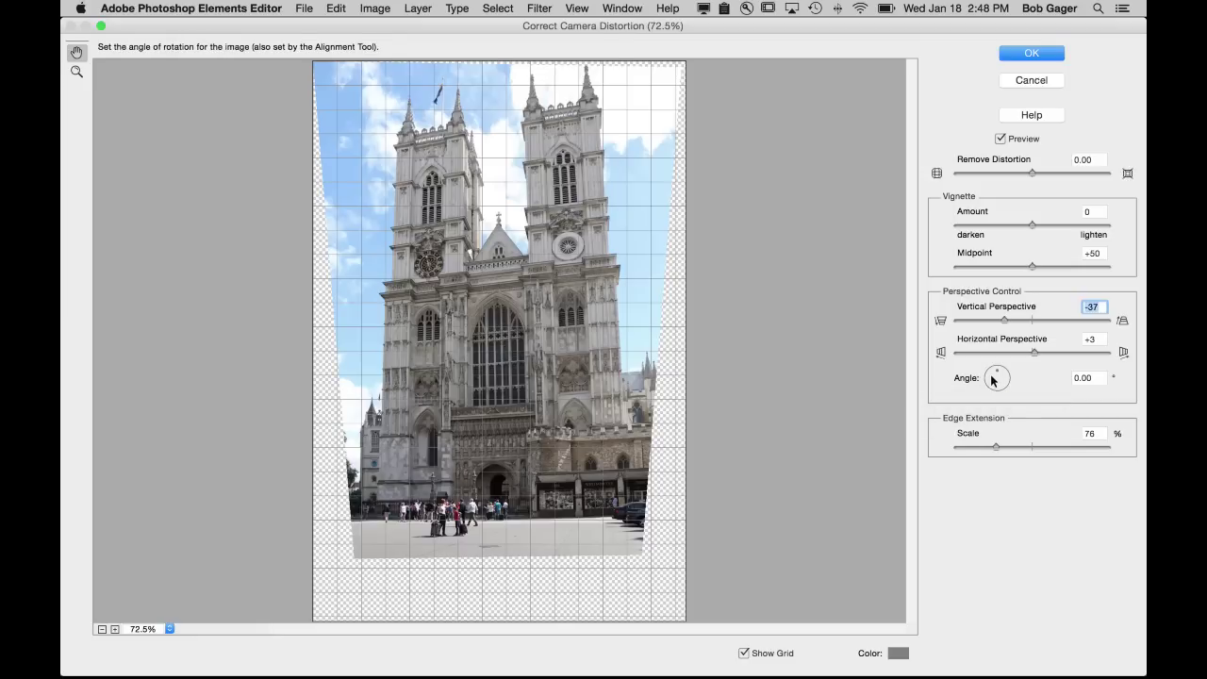
Try out the rotation of the church image and set its angle to 2 degrees.
{"action": "mouse_move", "coordinate": [994, 378]}
{"action": "left_mouse_down"}
{"action": "mouse_move", "coordinate": [1006, 382]}
{"action": "mouse_move", "coordinate": [994, 391]}
{"action": "mouse_move", "coordinate": [998, 376]}
{"action": "left_mouse_up"}
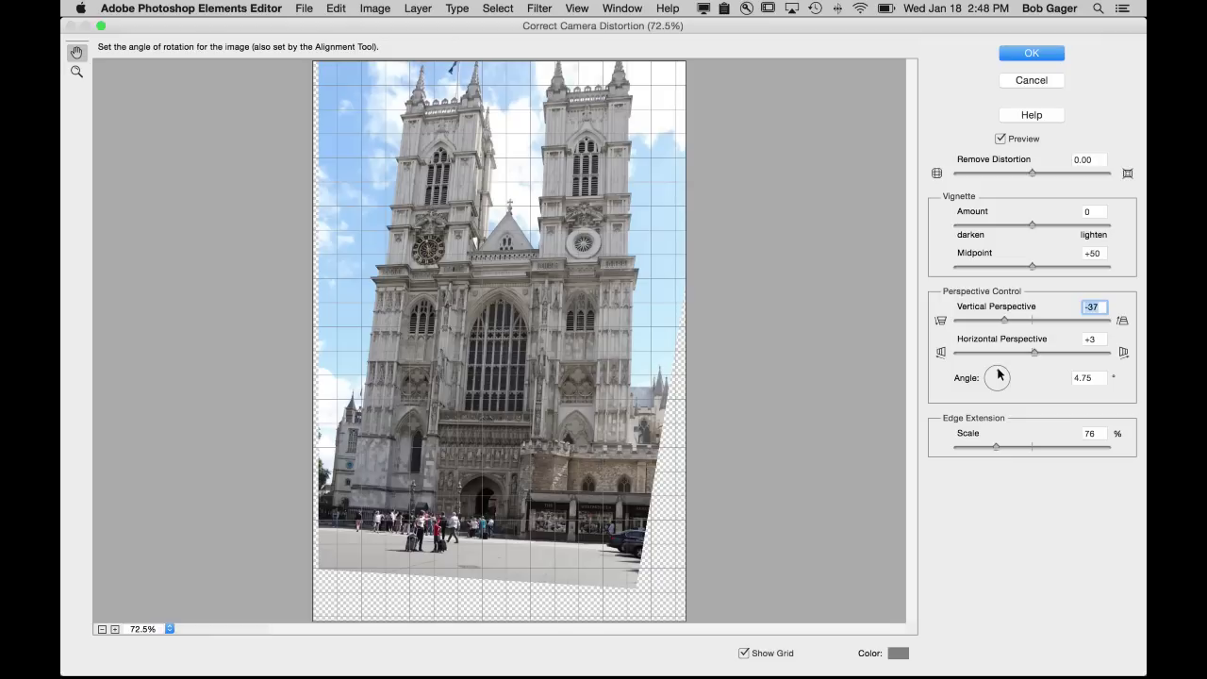
{"action": "left_click", "coordinate": [1074, 377]}
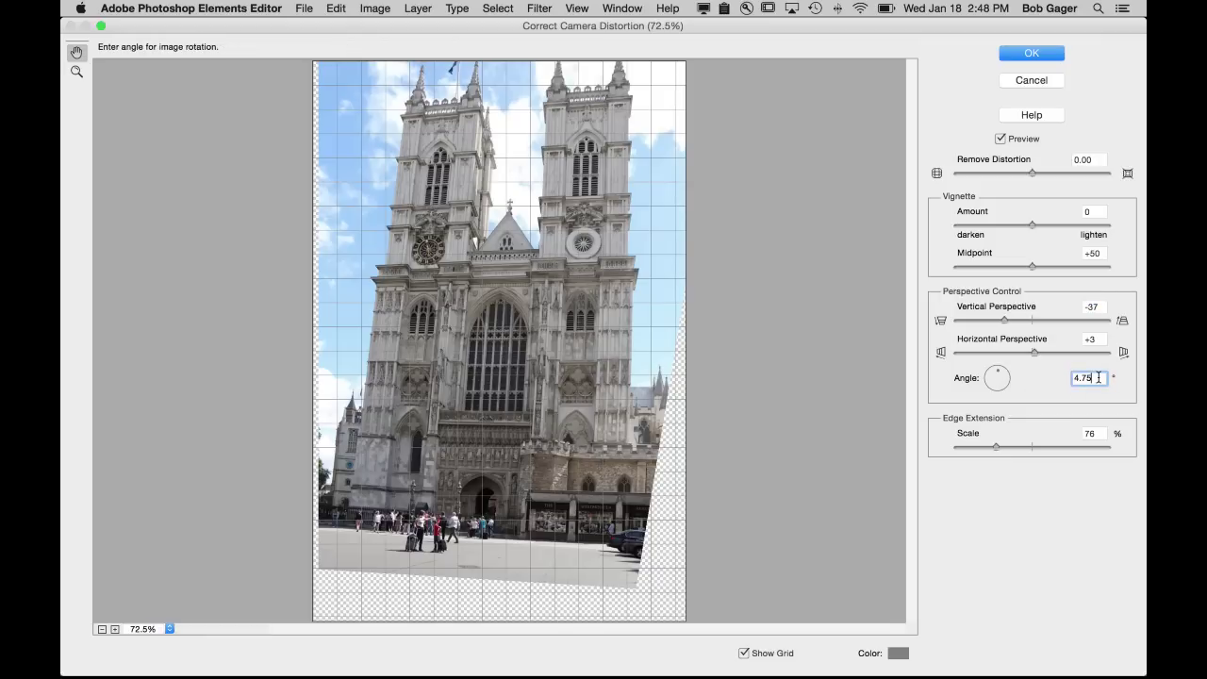
{"action": "type", "text": "2"}
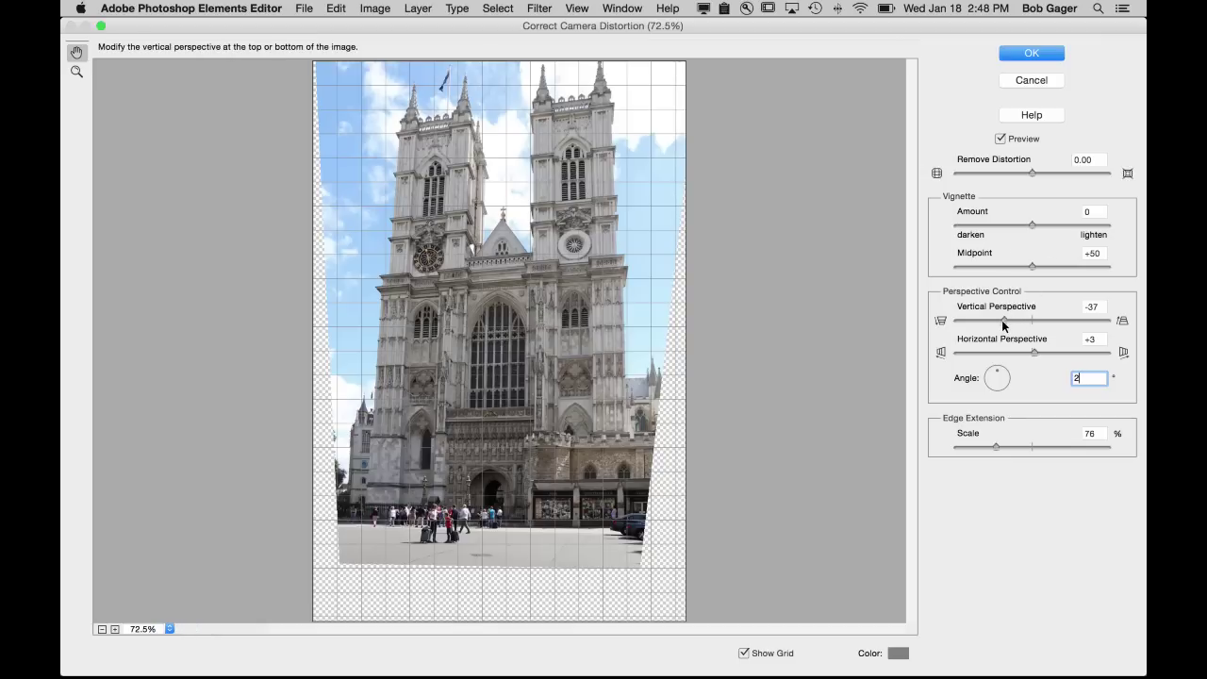
Set the vertical perspective to -51 and the edge extension scale to 64%, and apply the correction.
{"action": "left_click_drag", "start_coordinate": [1005, 320], "coordinate": [997, 329]}
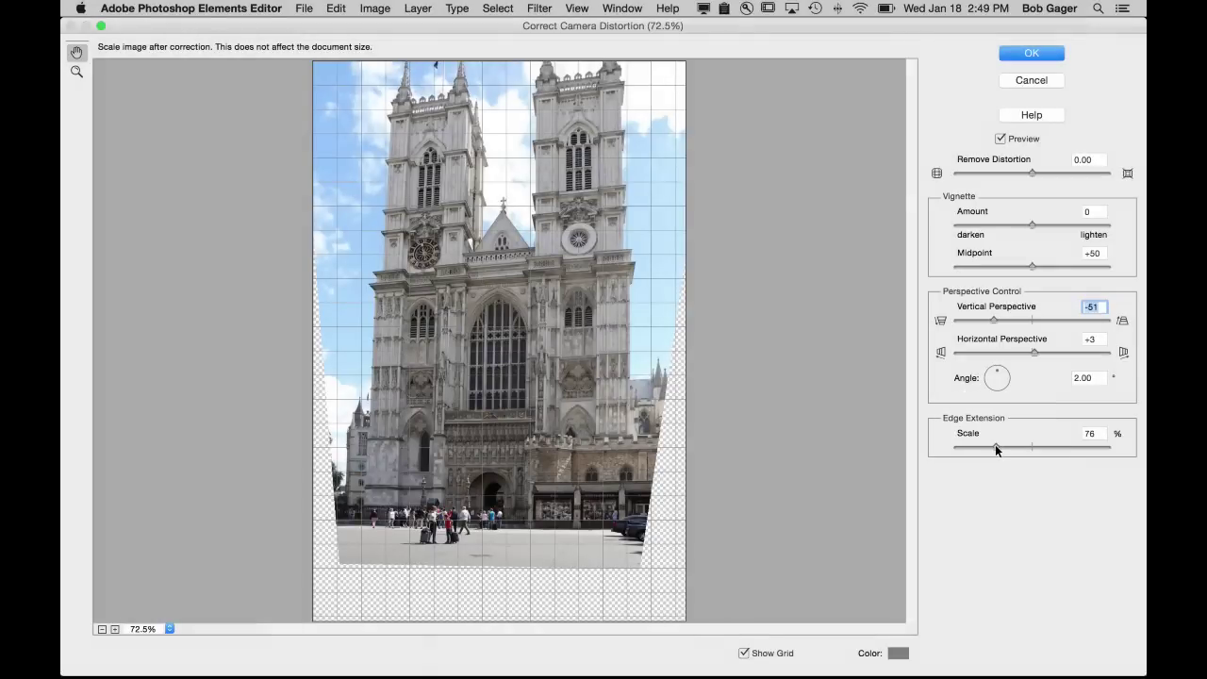
{"action": "left_click_drag", "start_coordinate": [995, 444], "coordinate": [988, 448]}
{"action": "left_click_drag", "start_coordinate": [979, 452], "coordinate": [976, 454]}
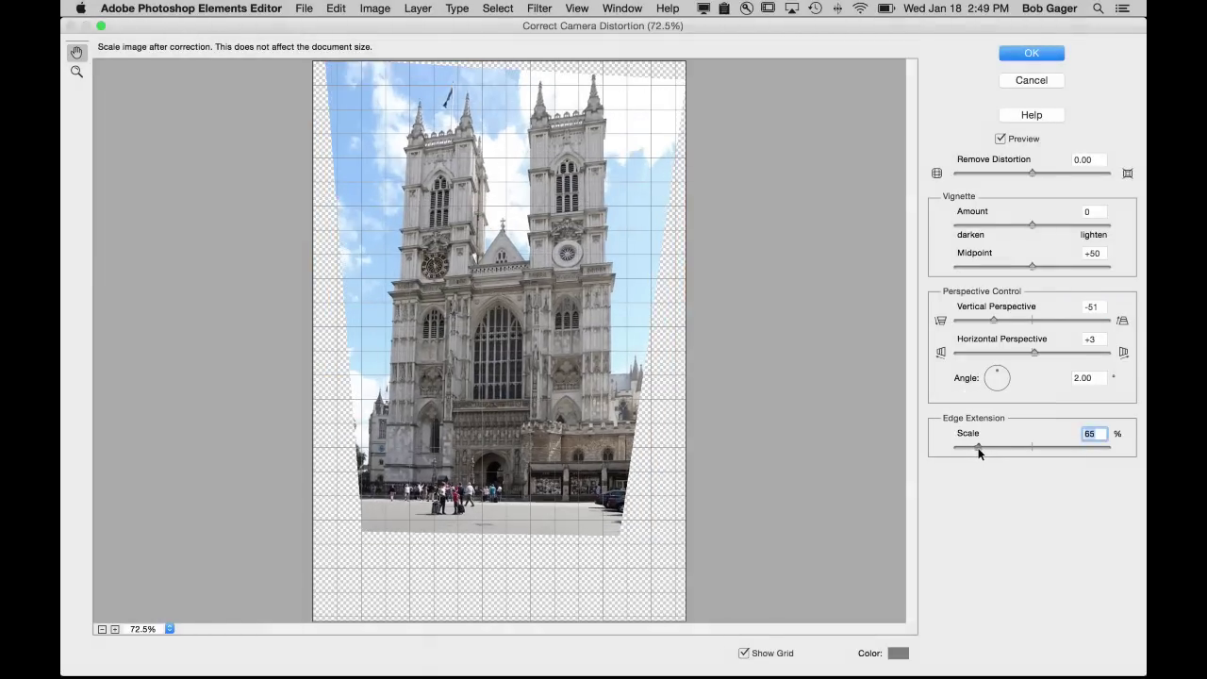
{"action": "left_click_drag", "start_coordinate": [975, 450], "coordinate": [977, 451]}
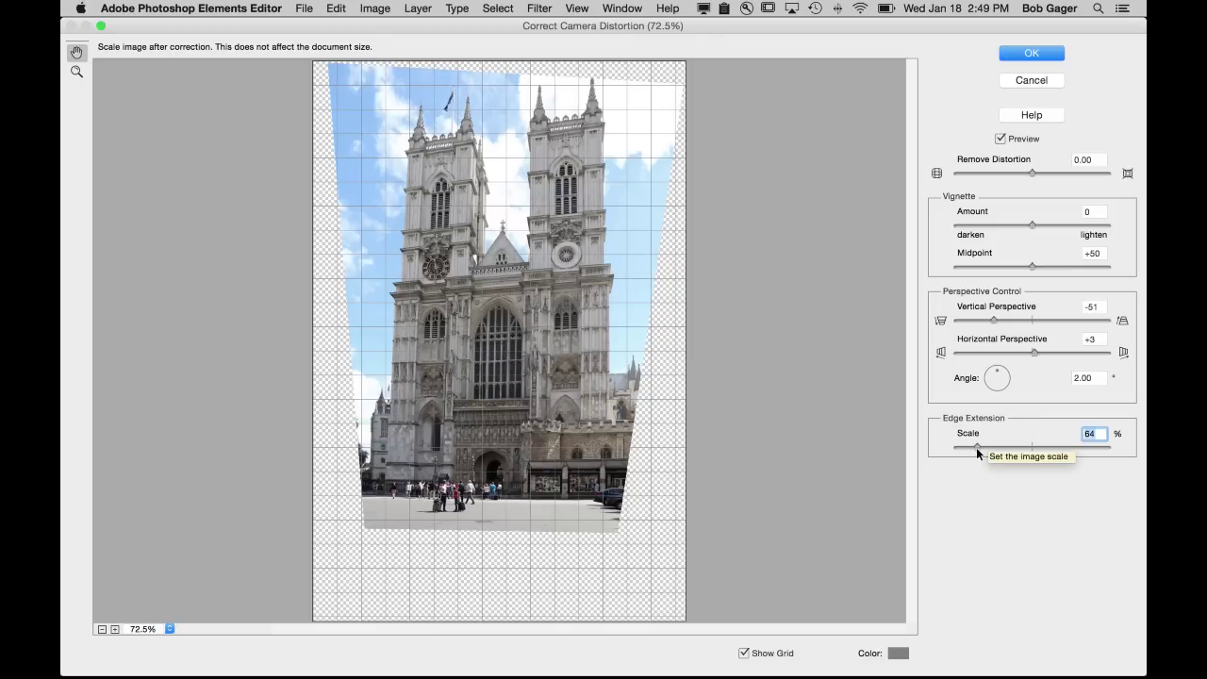
{"action": "left_click", "coordinate": [1031, 54]}
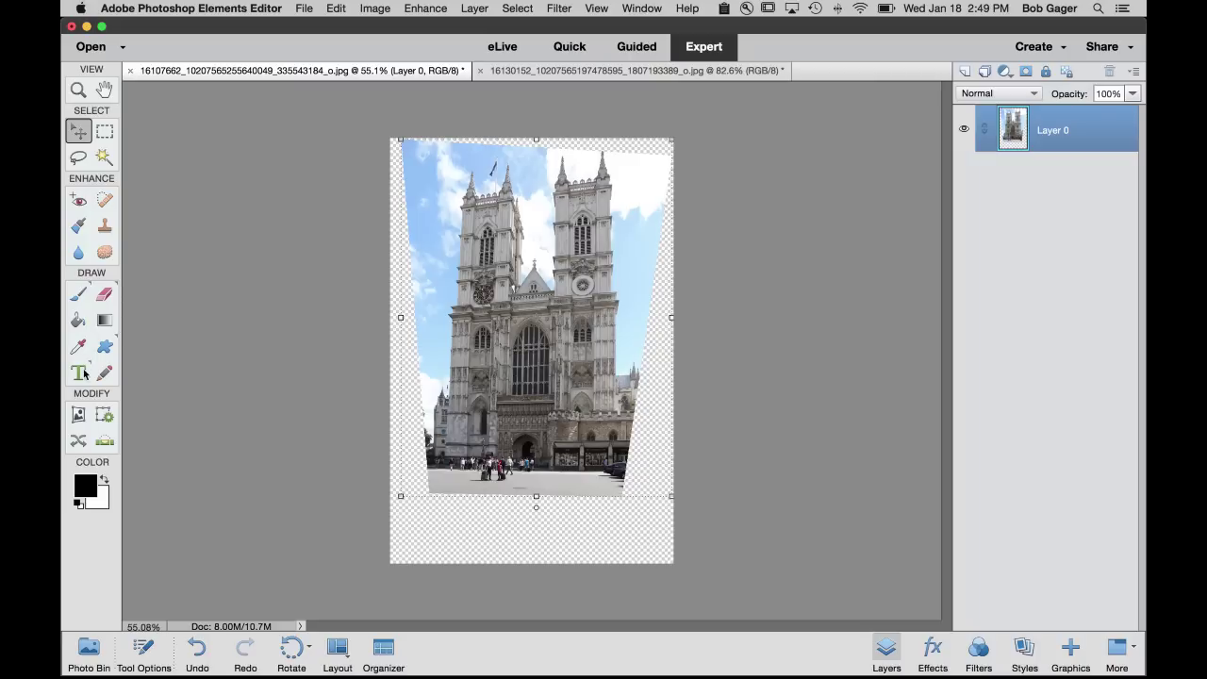
Crop the two-towered church photo on all four sides to trim off the transparent margins around the corrected image.
{"action": "left_click", "coordinate": [79, 418]}
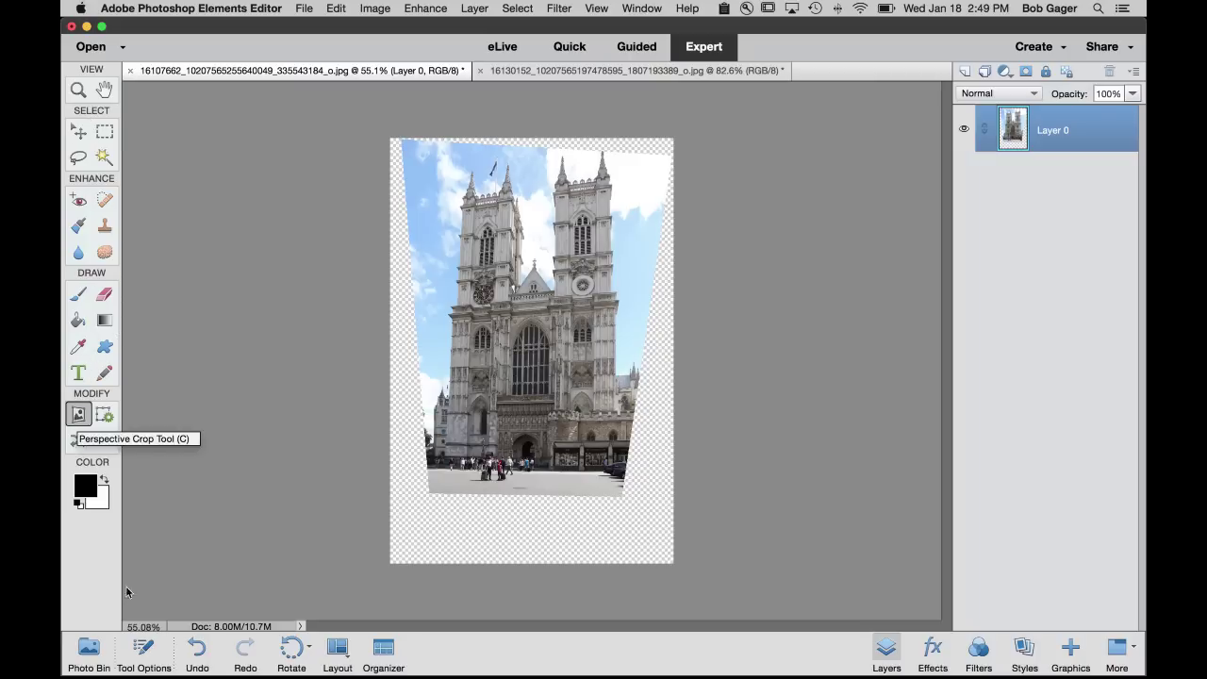
{"action": "left_click", "coordinate": [144, 647]}
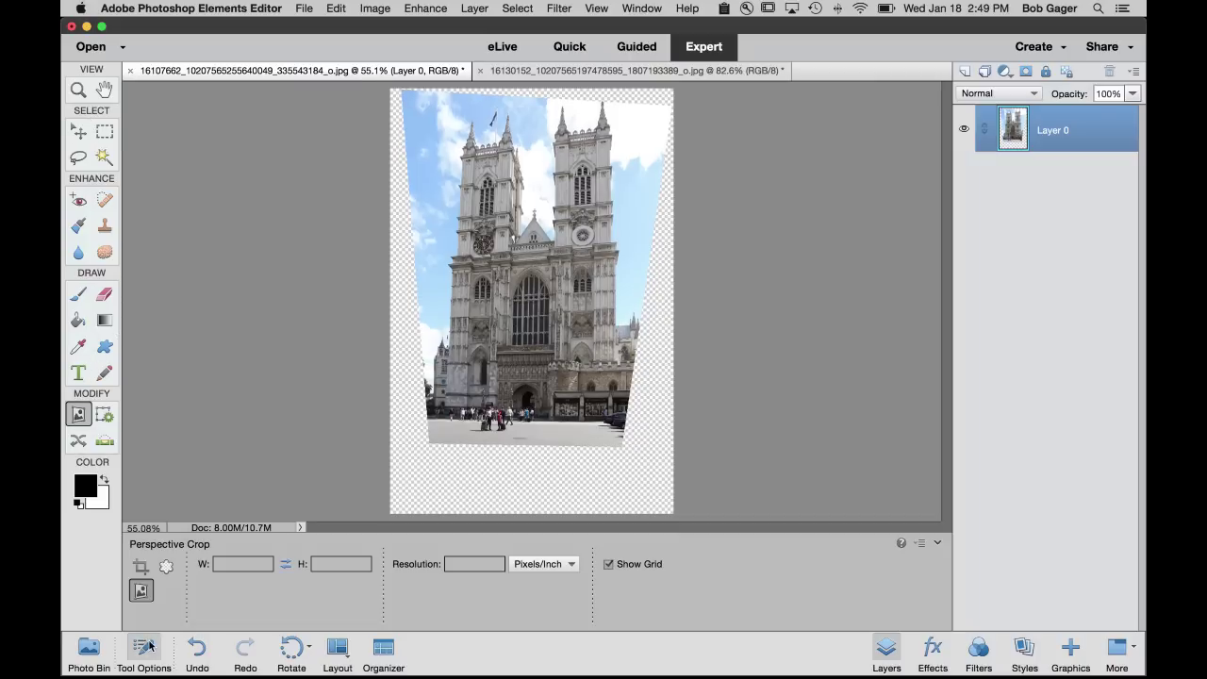
{"action": "left_click", "coordinate": [144, 569]}
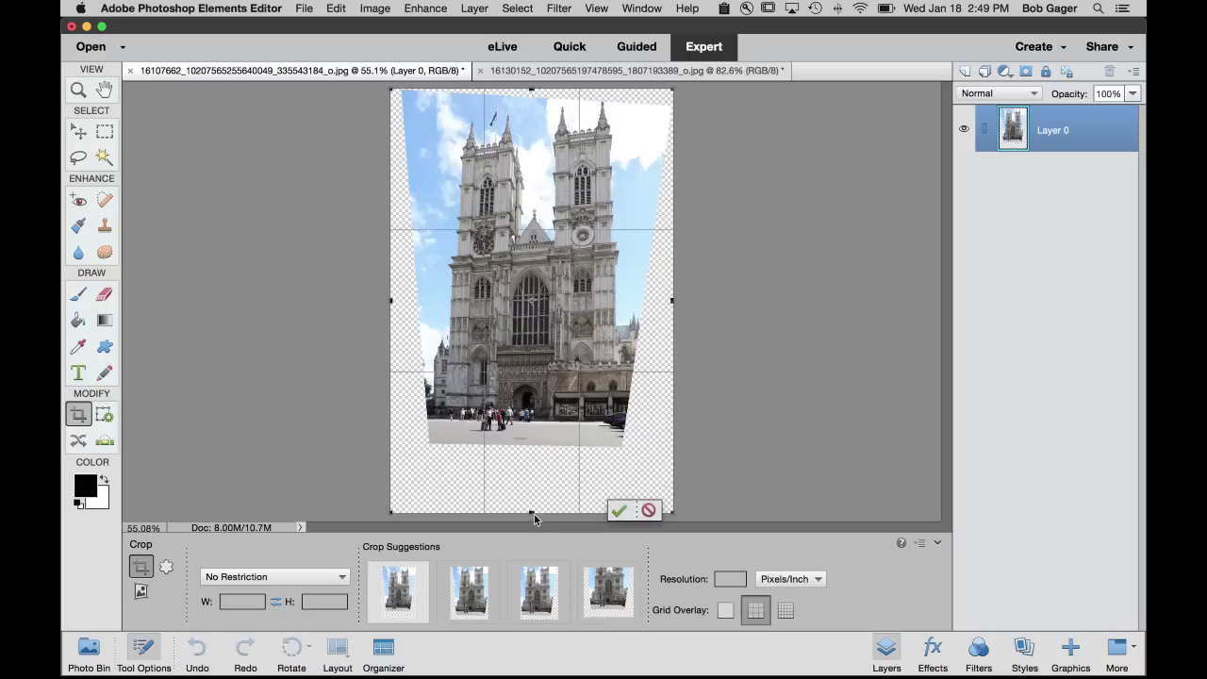
{"action": "left_click_drag", "start_coordinate": [531, 511], "coordinate": [525, 439]}
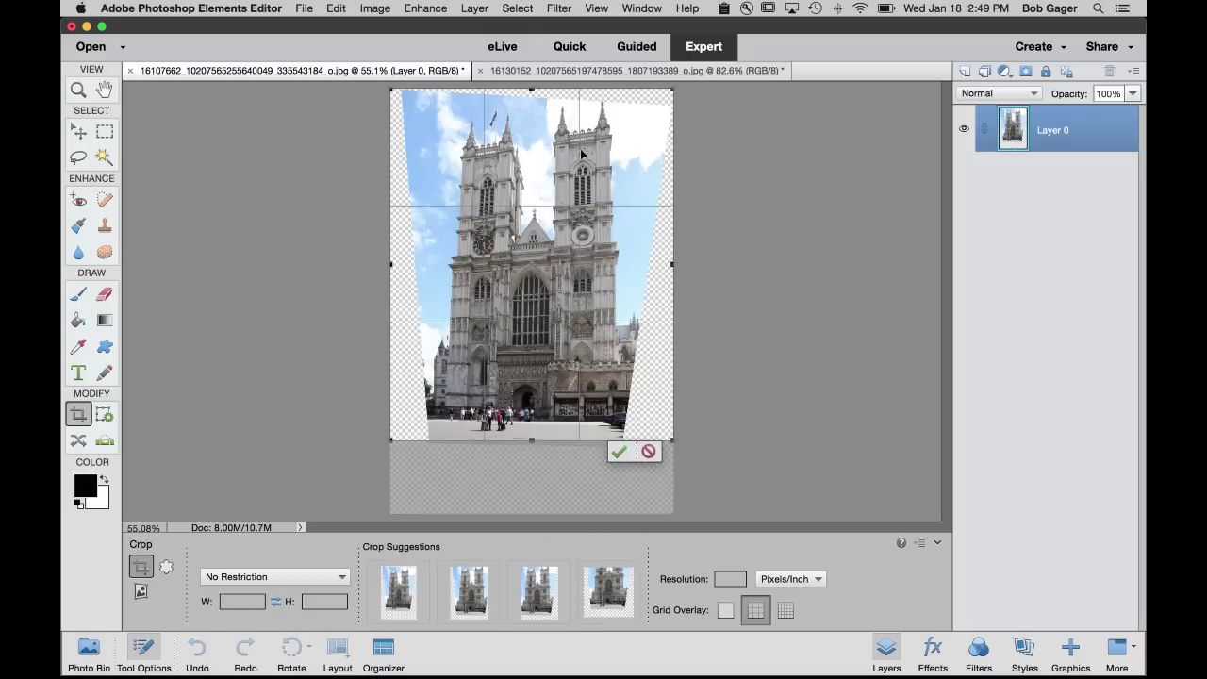
{"action": "left_click_drag", "start_coordinate": [531, 89], "coordinate": [532, 102]}
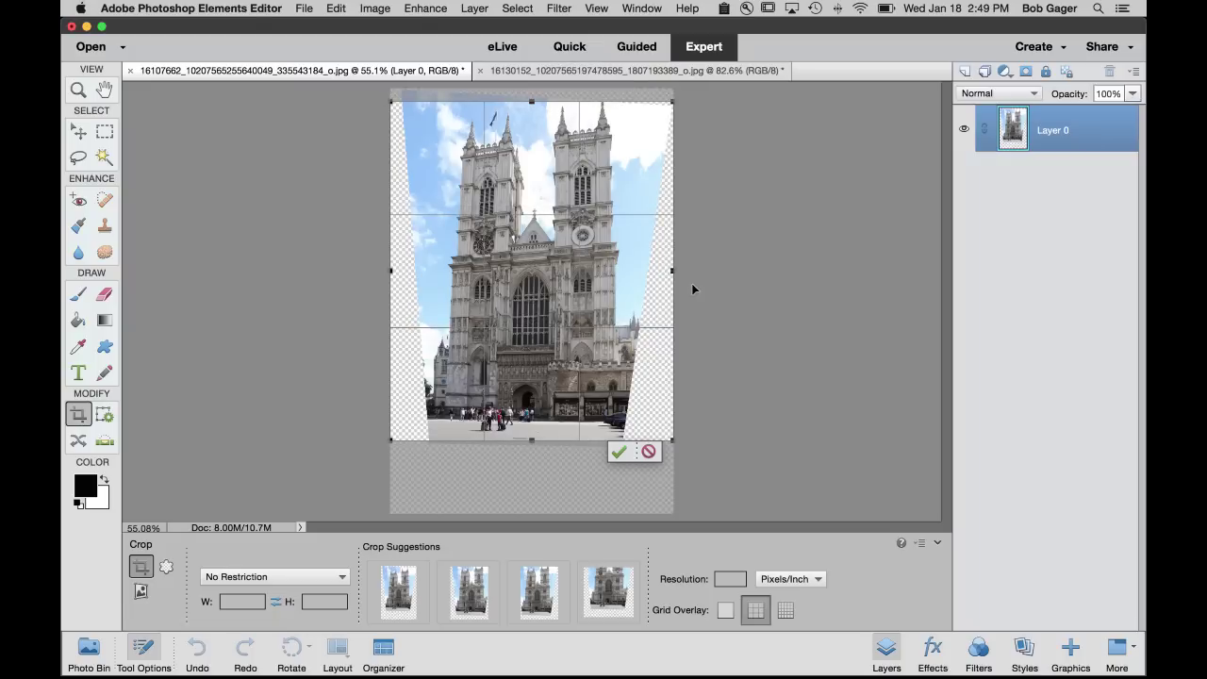
{"action": "left_click_drag", "start_coordinate": [673, 271], "coordinate": [630, 271]}
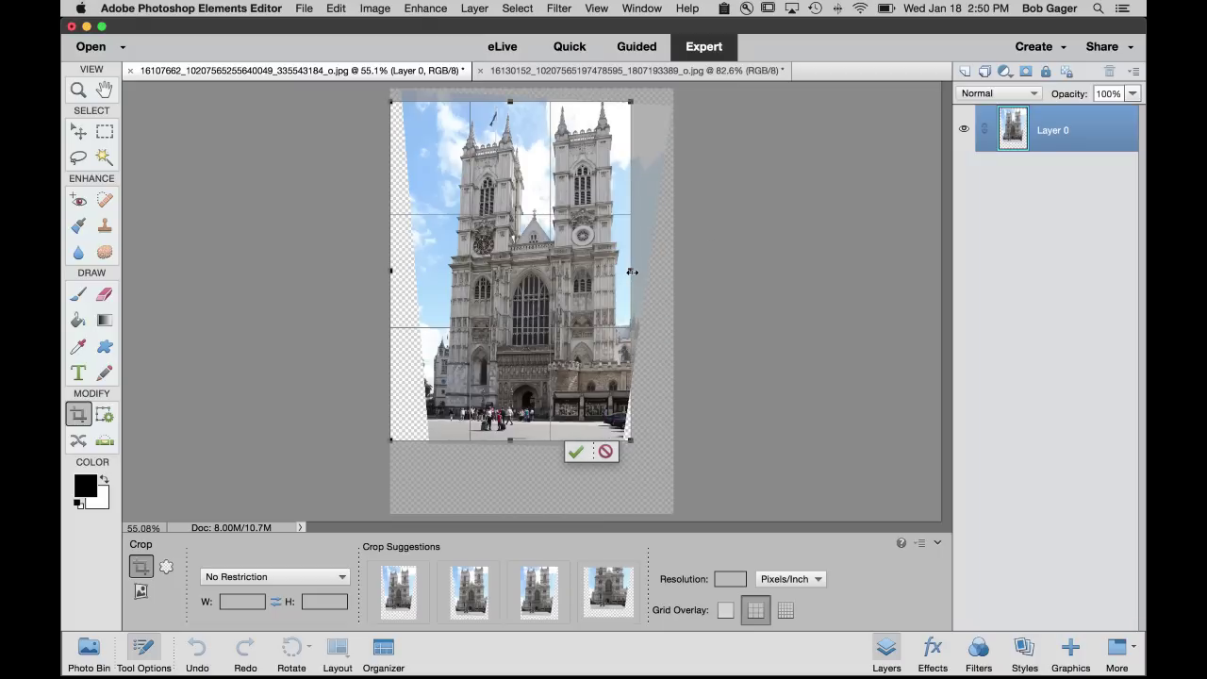
{"action": "left_click_drag", "start_coordinate": [393, 270], "coordinate": [432, 270]}
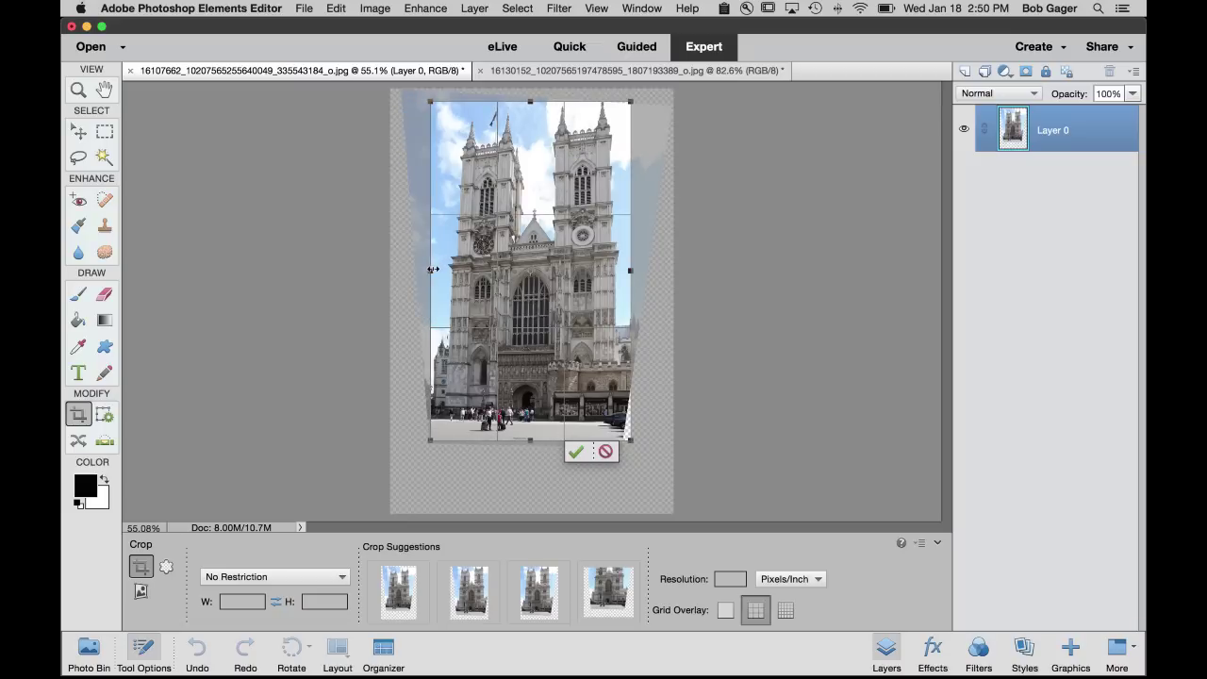
{"action": "left_click", "coordinate": [575, 452]}
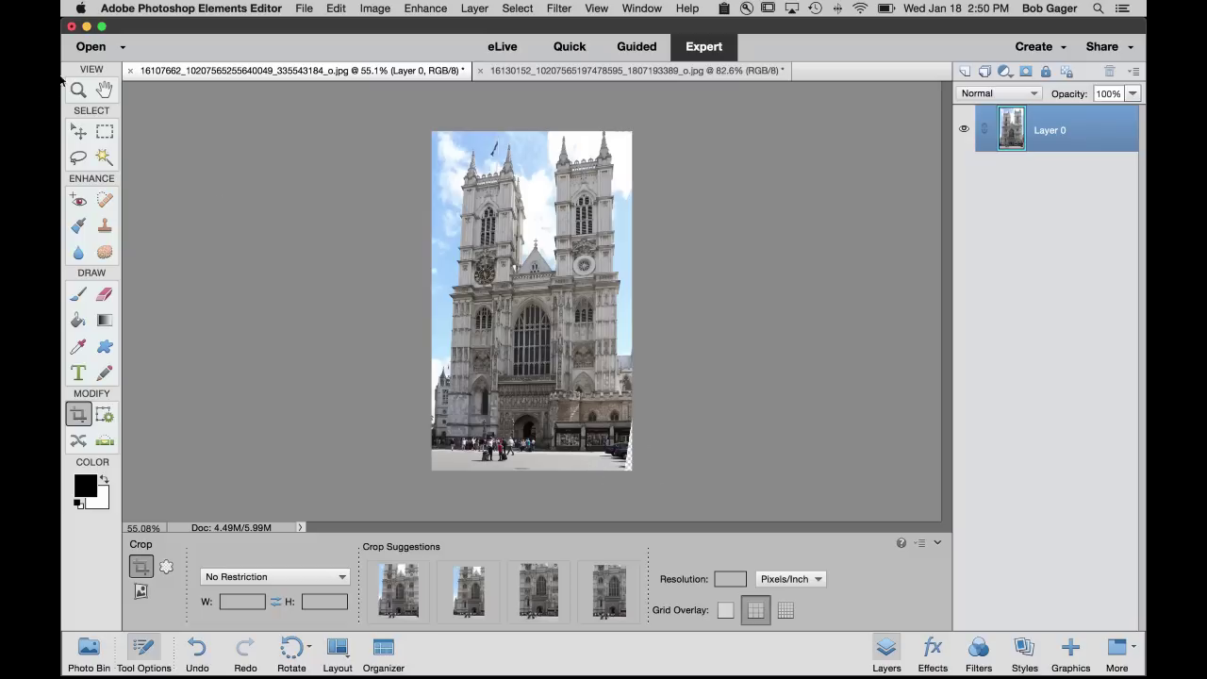
Examine the transparent wedge remaining beside the parked cars in the photo's lower-right corner at 400% magnification.
{"action": "double_click", "coordinate": [105, 89]}
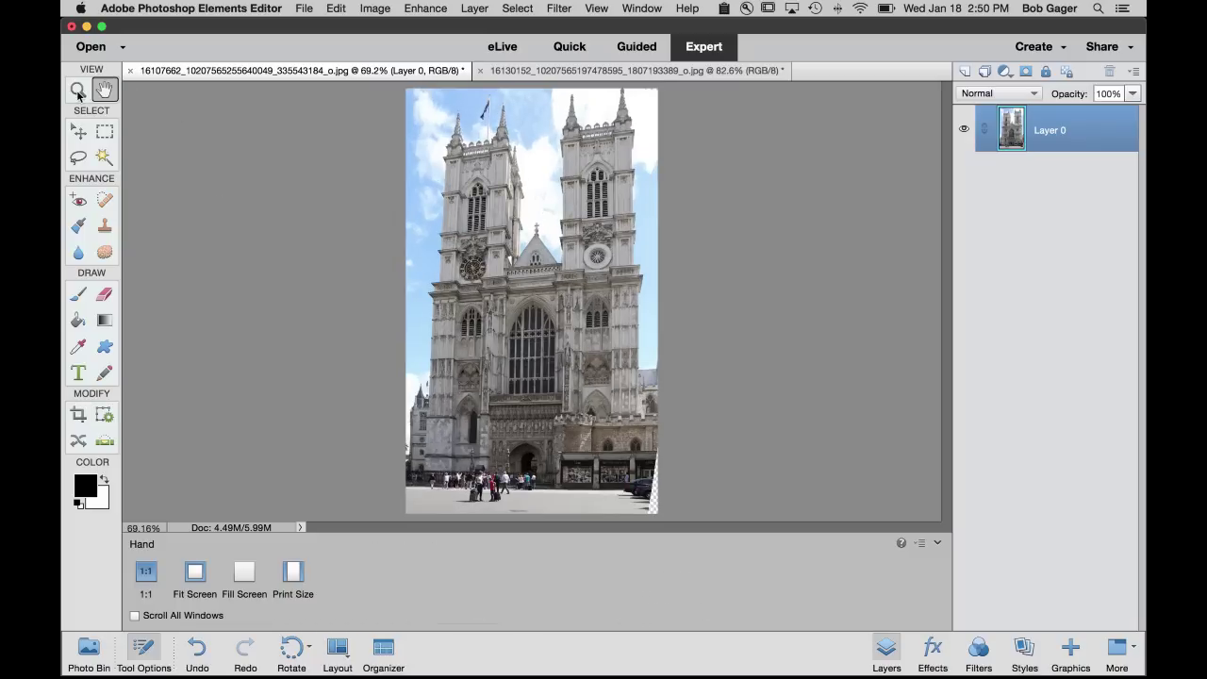
{"action": "double_click", "coordinate": [78, 90]}
{"action": "scroll", "coordinate": [590, 379], "scroll_direction": "down", "scroll_amount": 10}
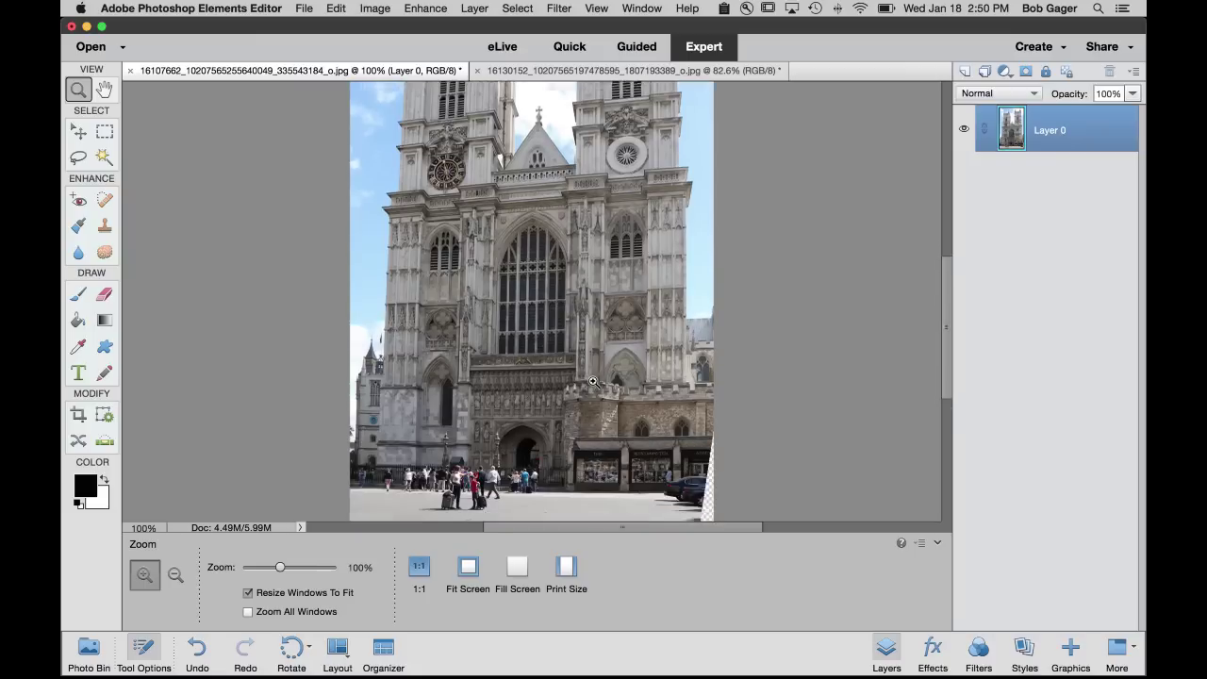
{"action": "scroll", "coordinate": [592, 381], "scroll_direction": "up", "scroll_amount": 3}
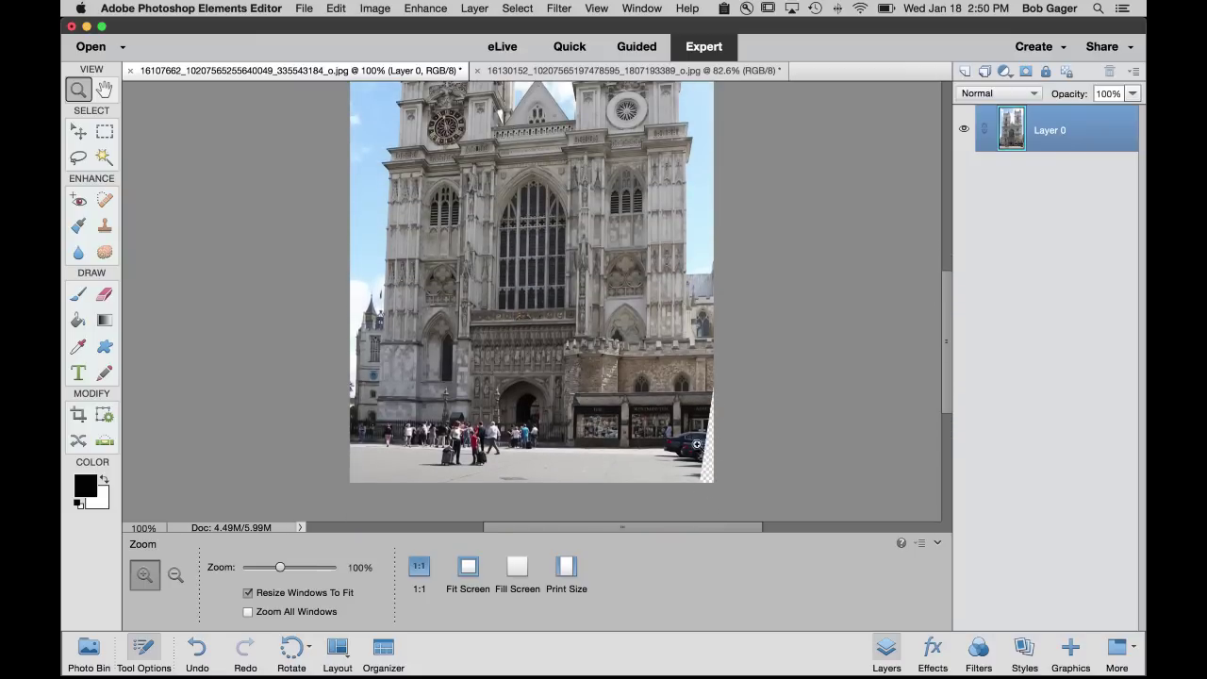
{"action": "left_click", "coordinate": [711, 446]}
{"action": "left_click", "coordinate": [680, 444]}
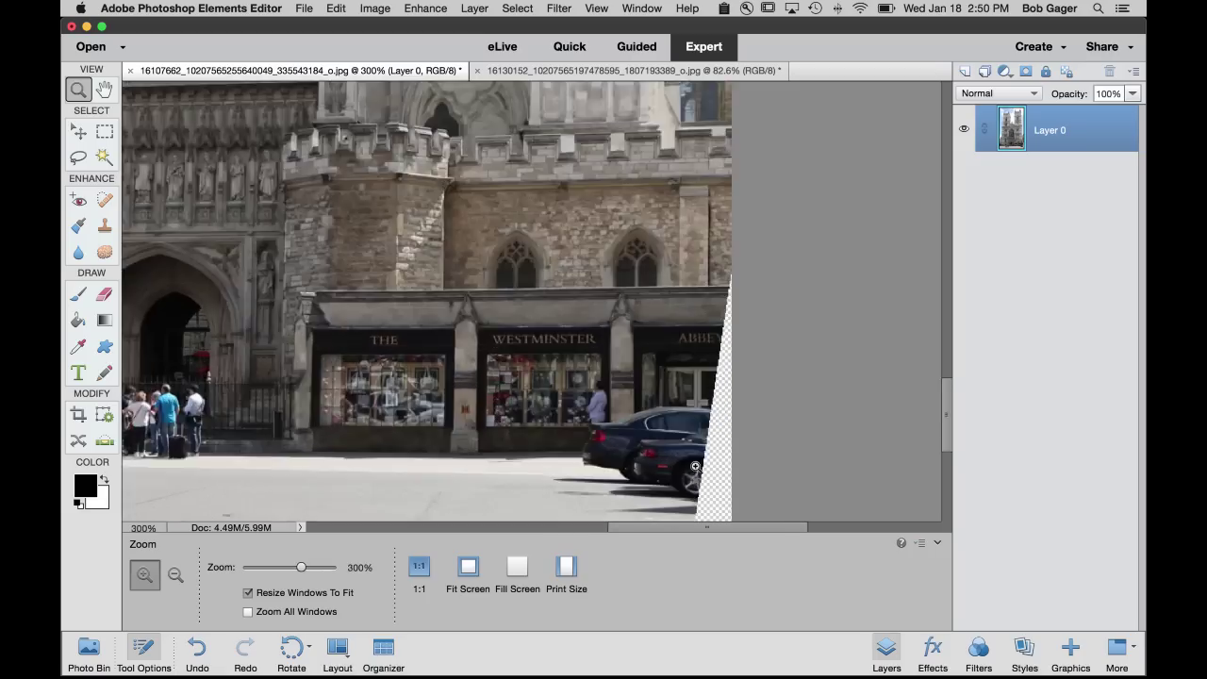
{"action": "left_click", "coordinate": [686, 454]}
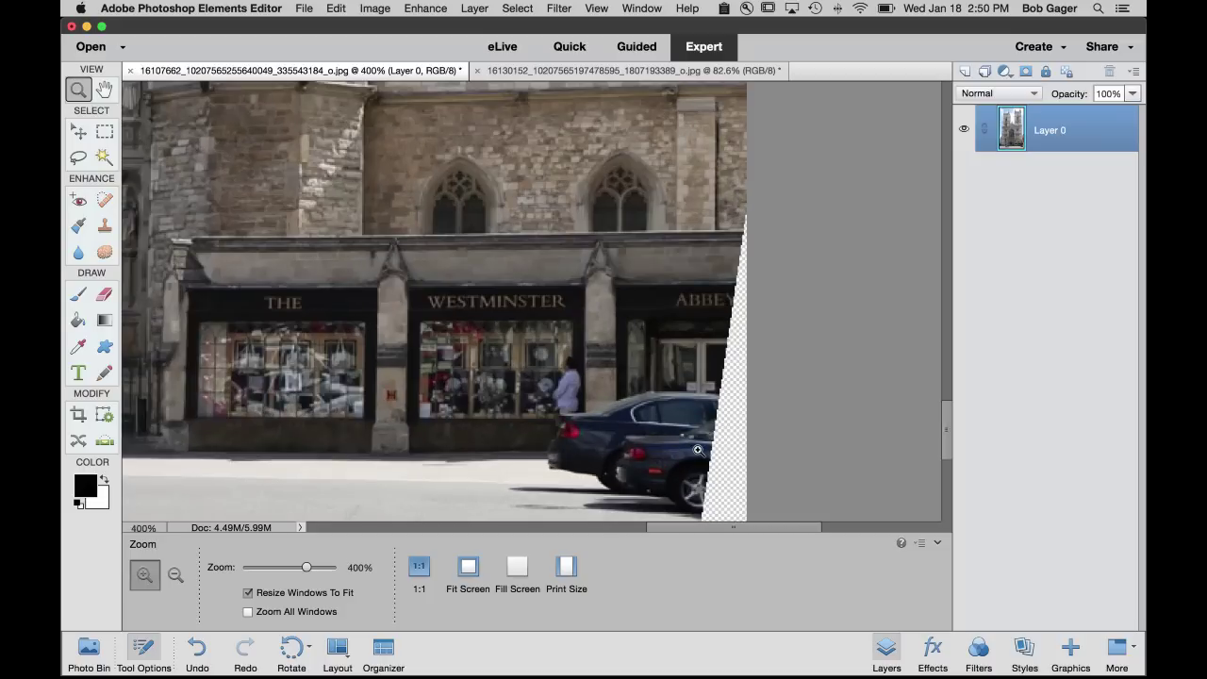
{"action": "double_click", "coordinate": [103, 89]}
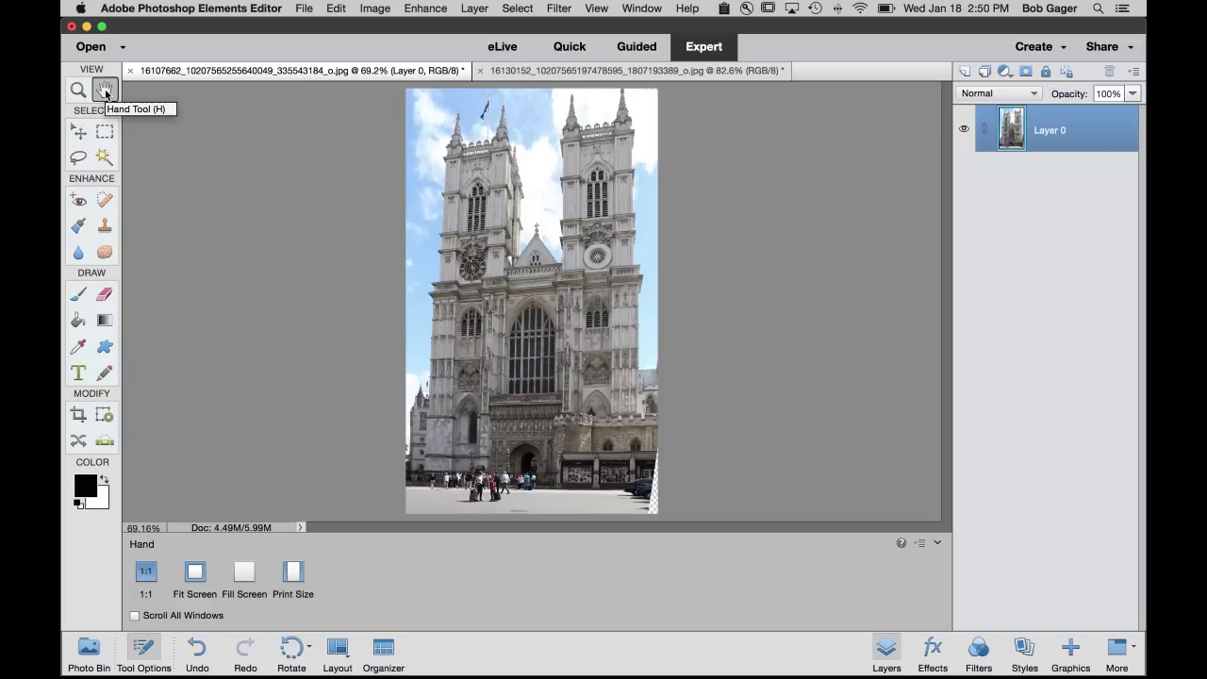
Clone the storefront and pavement over the parked cars and transparent lower-right wedge, using a 70 px Clone Stamp brush.
{"action": "left_click", "coordinate": [79, 92]}
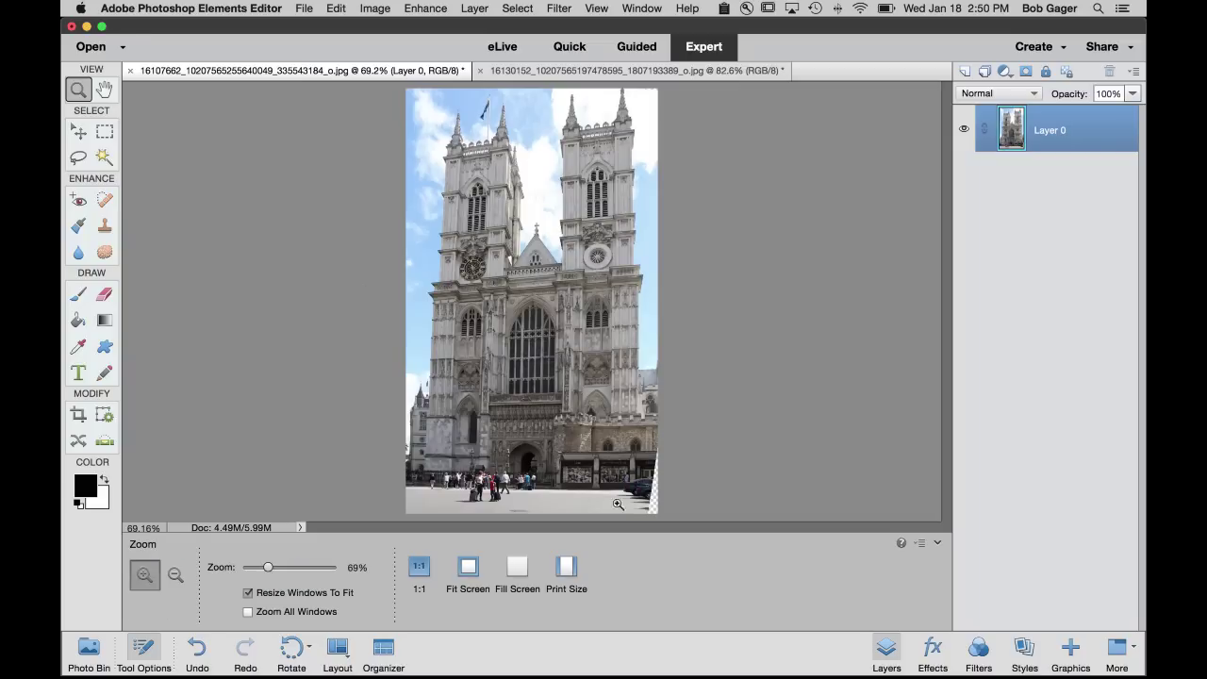
{"action": "left_click", "coordinate": [655, 501]}
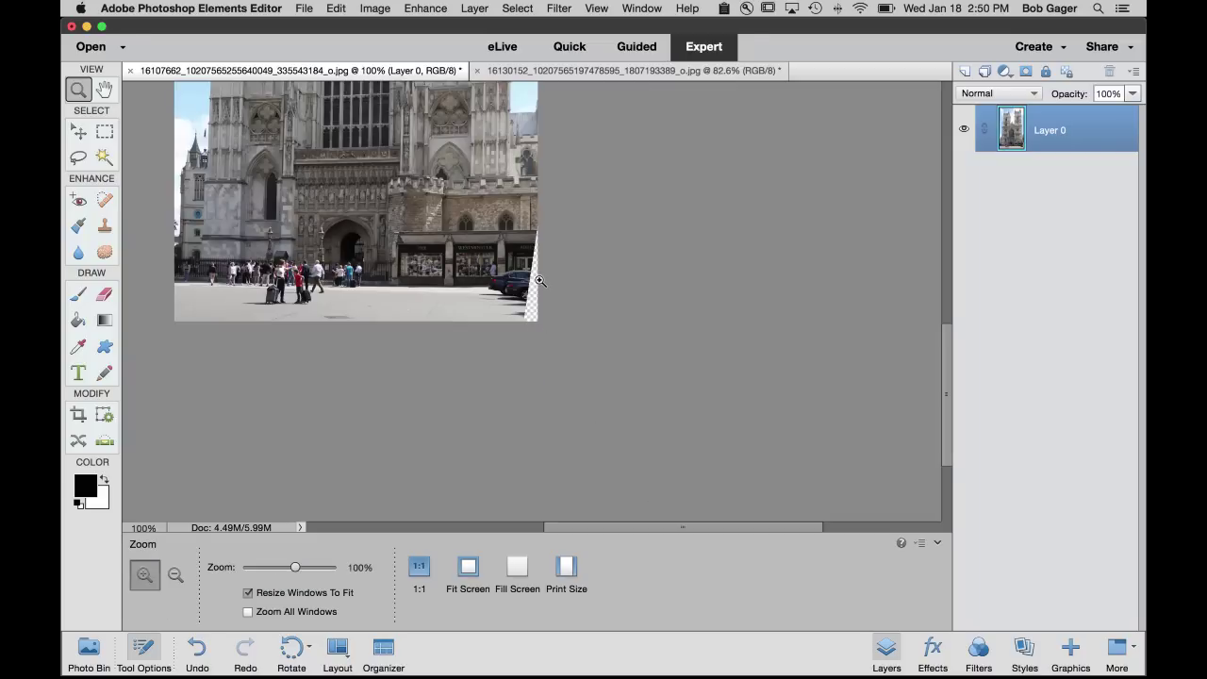
{"action": "left_click", "coordinate": [538, 281]}
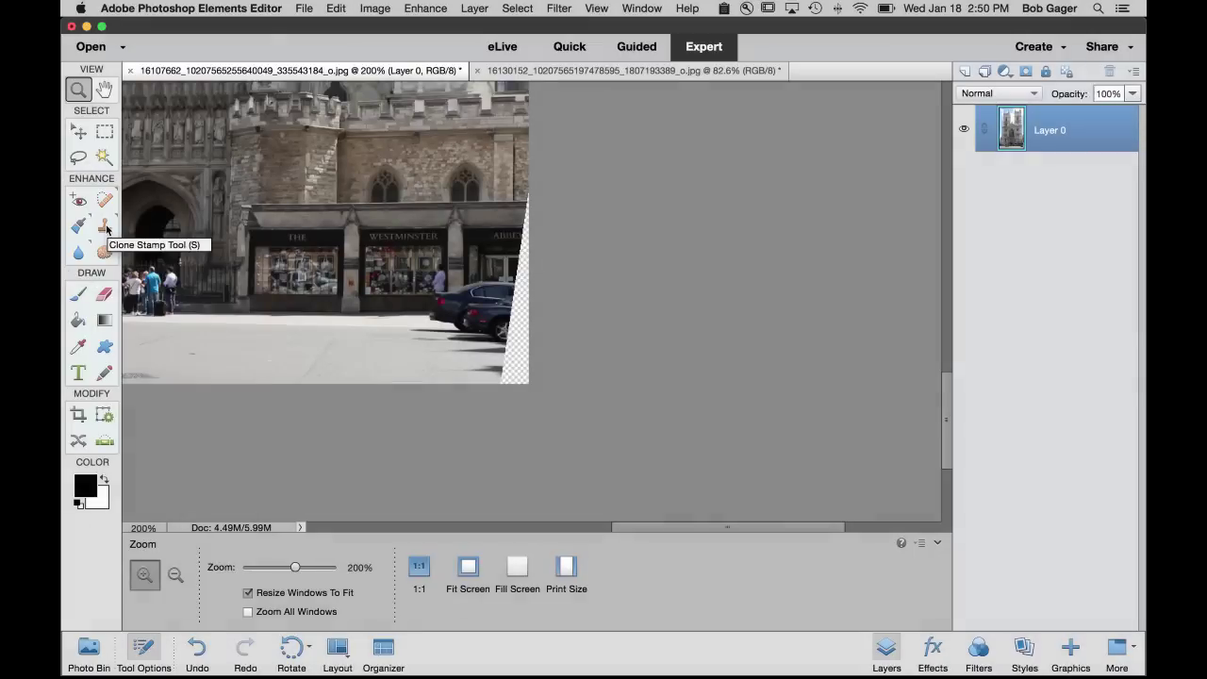
{"action": "left_click", "coordinate": [104, 226]}
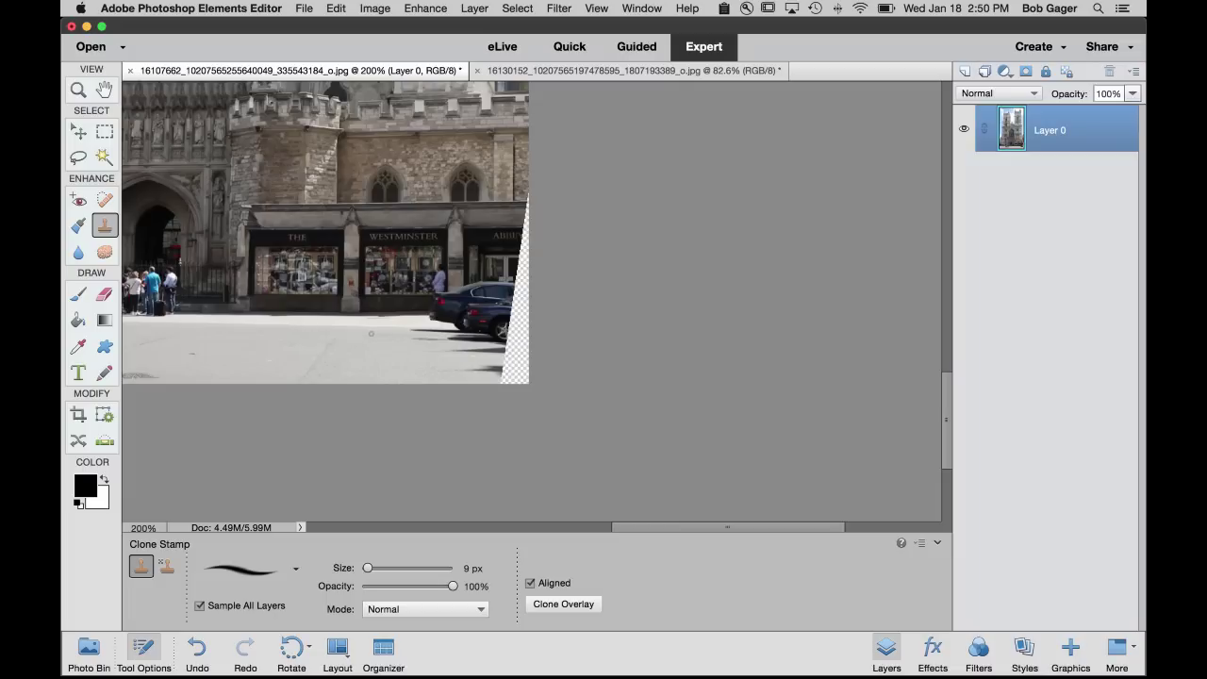
{"action": "key", "text": "bracketright"}
{"action": "key", "text": "bracketright"}
{"action": "key", "text": "bracketright"}
{"action": "key", "text": "bracketright"}
{"action": "key", "text": "bracketright"}
{"action": "key", "text": "bracketright"}
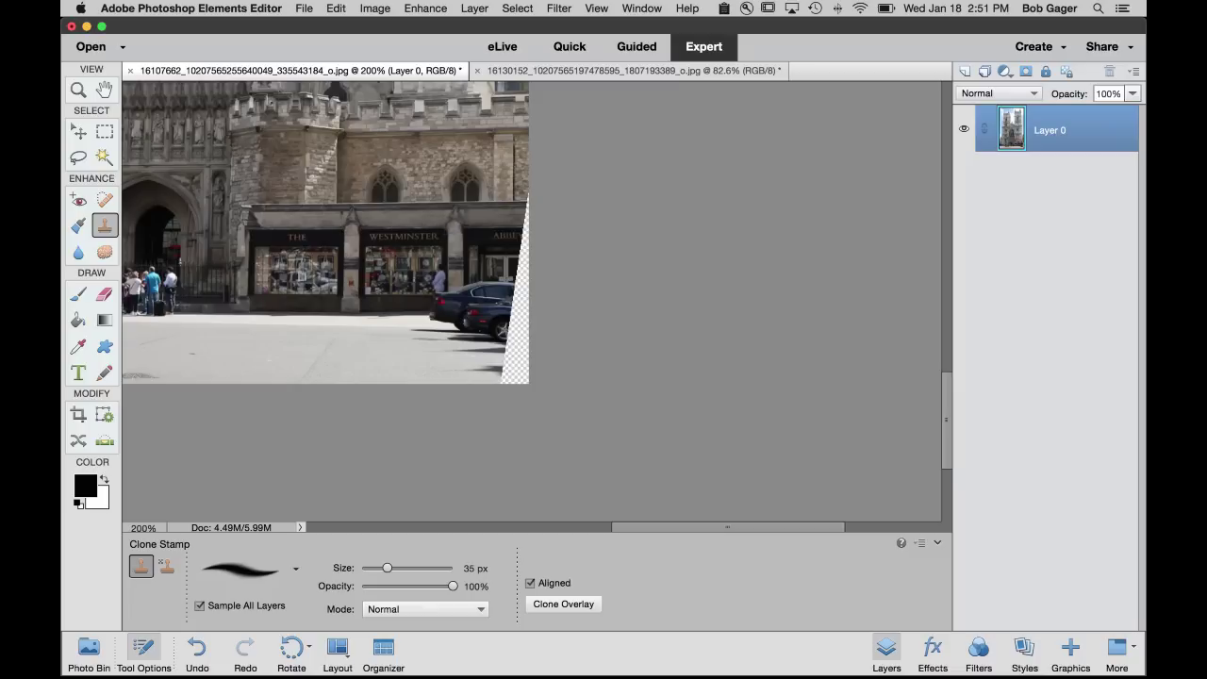
{"action": "key", "text": "bracketright"}
{"action": "key", "text": "bracketright"}
{"action": "key", "text": "bracketright"}
{"action": "key", "text": "bracketright"}
{"action": "key", "text": "bracketright"}
{"action": "key", "text": "bracketright"}
{"action": "key", "text": "bracketright"}
{"action": "left_click", "coordinate": [373, 341]}
{"action": "mouse_move", "coordinate": [373, 341]}
{"action": "left_mouse_down"}
{"action": "mouse_move", "coordinate": [276, 344]}
{"action": "mouse_move", "coordinate": [300, 326]}
{"action": "left_mouse_up"}
{"action": "mouse_move", "coordinate": [448, 283]}
{"action": "left_mouse_down"}
{"action": "mouse_move", "coordinate": [458, 348]}
{"action": "mouse_move", "coordinate": [491, 306]}
{"action": "mouse_move", "coordinate": [504, 322]}
{"action": "mouse_move", "coordinate": [480, 358]}
{"action": "mouse_move", "coordinate": [499, 359]}
{"action": "mouse_move", "coordinate": [526, 211]}
{"action": "mouse_move", "coordinate": [518, 339]}
{"action": "left_mouse_up"}
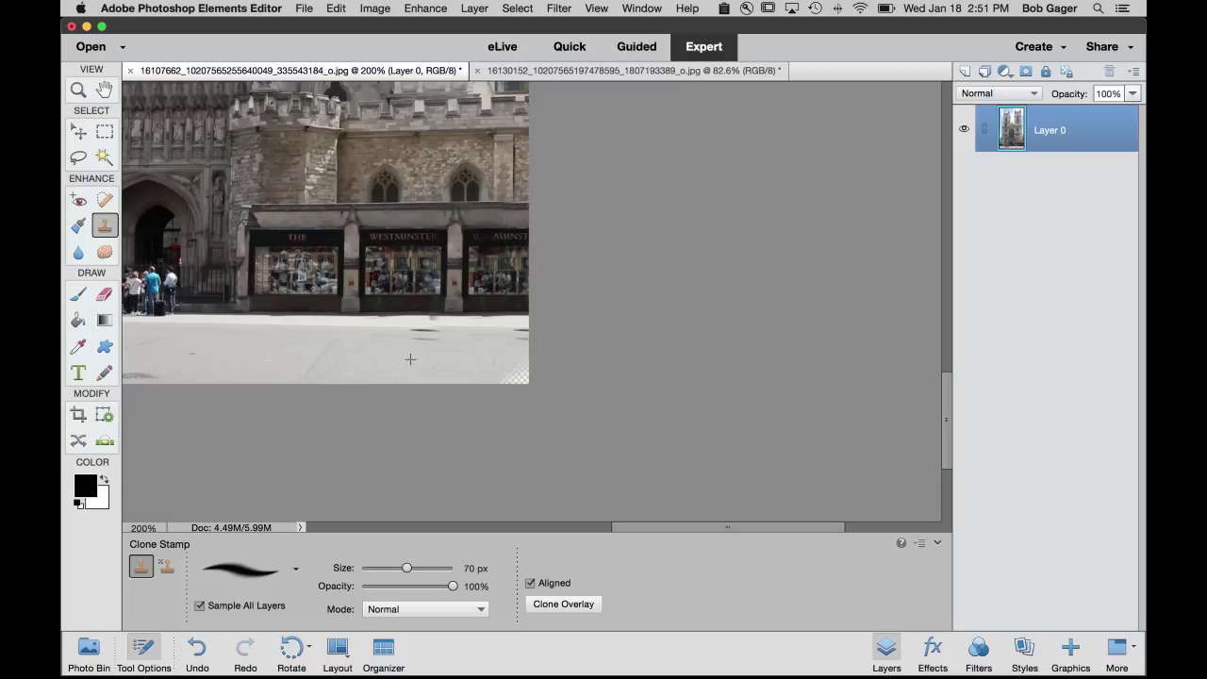
{"action": "mouse_move", "coordinate": [517, 385]}
{"action": "left_mouse_down"}
{"action": "mouse_move", "coordinate": [512, 356]}
{"action": "mouse_move", "coordinate": [529, 376]}
{"action": "left_mouse_up"}
Try cloning pavement over the leftover car shadow in front of the shops, and undo the stroke.
{"action": "left_click", "coordinate": [323, 325], "text": "alt"}
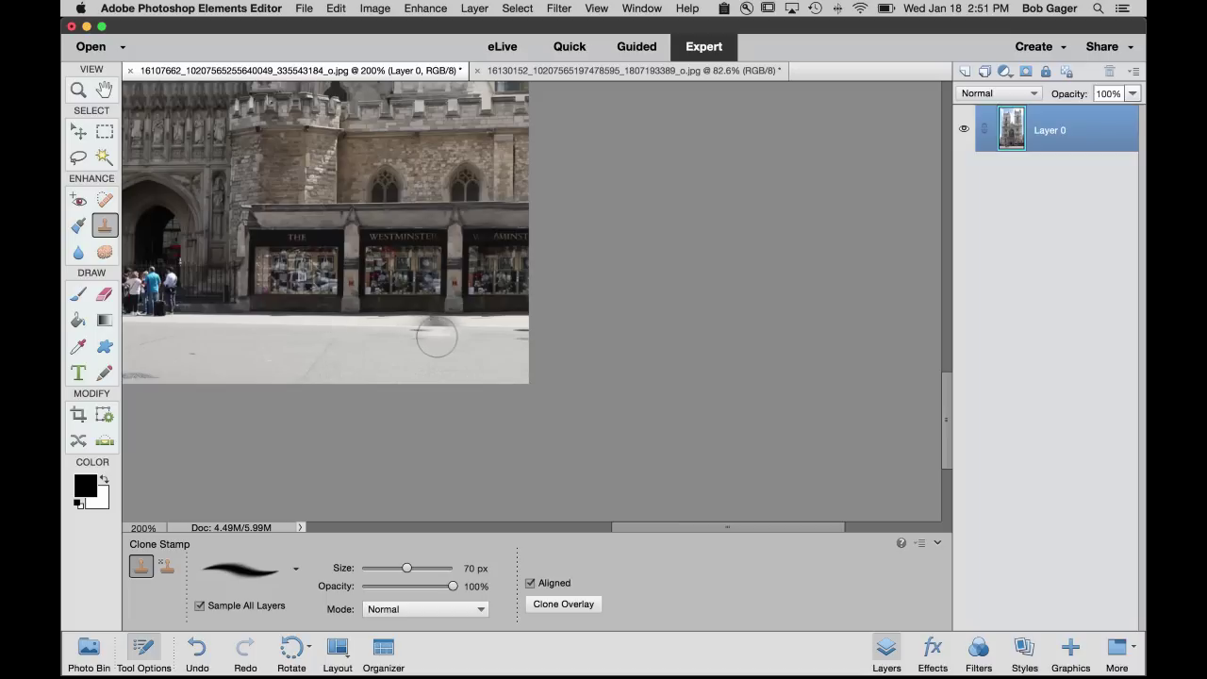
{"action": "mouse_move", "coordinate": [434, 334]}
{"action": "left_mouse_down"}
{"action": "mouse_move", "coordinate": [418, 333]}
{"action": "mouse_move", "coordinate": [438, 338]}
{"action": "left_mouse_up"}
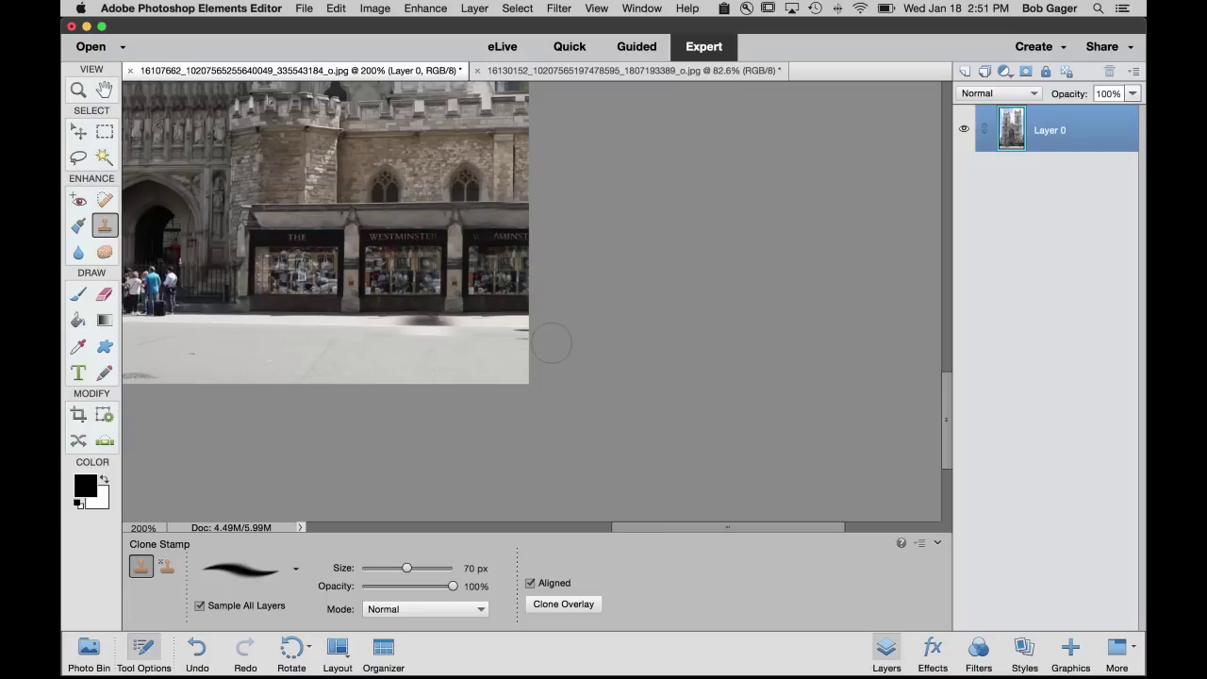
{"action": "key", "text": "super+z"}
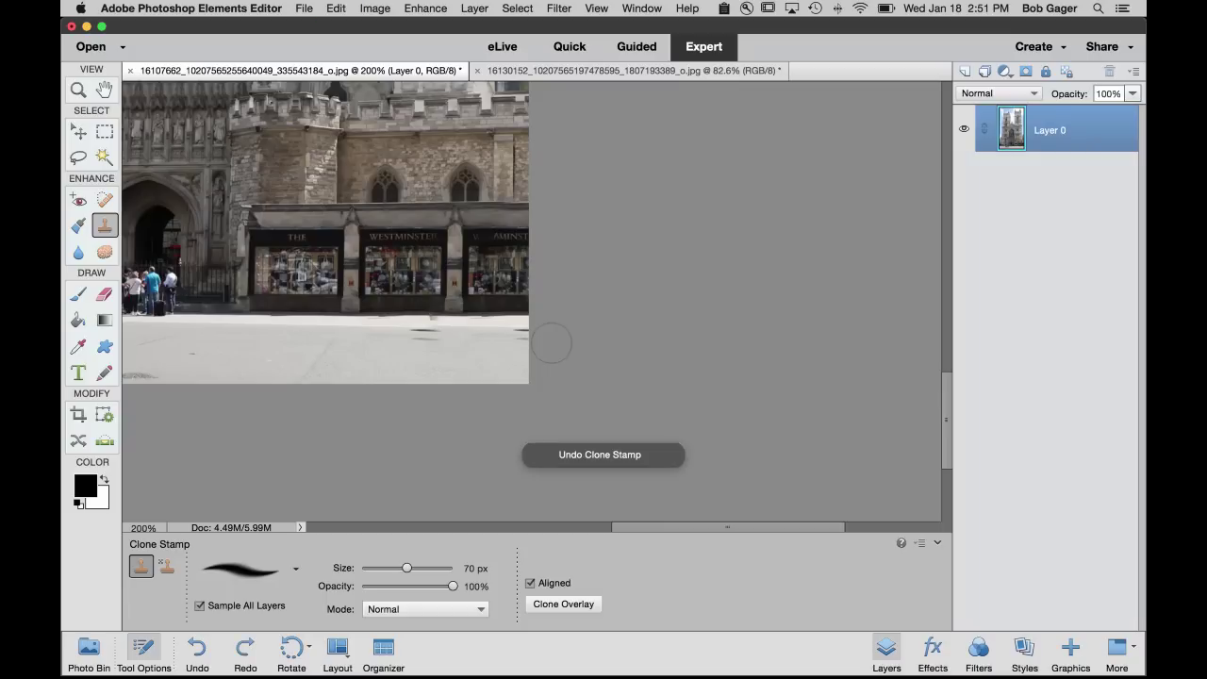
Clone clean pavement over the leftover car shadows in front of the shops and at the photo's right edge.
{"action": "left_click", "coordinate": [319, 326], "text": "alt"}
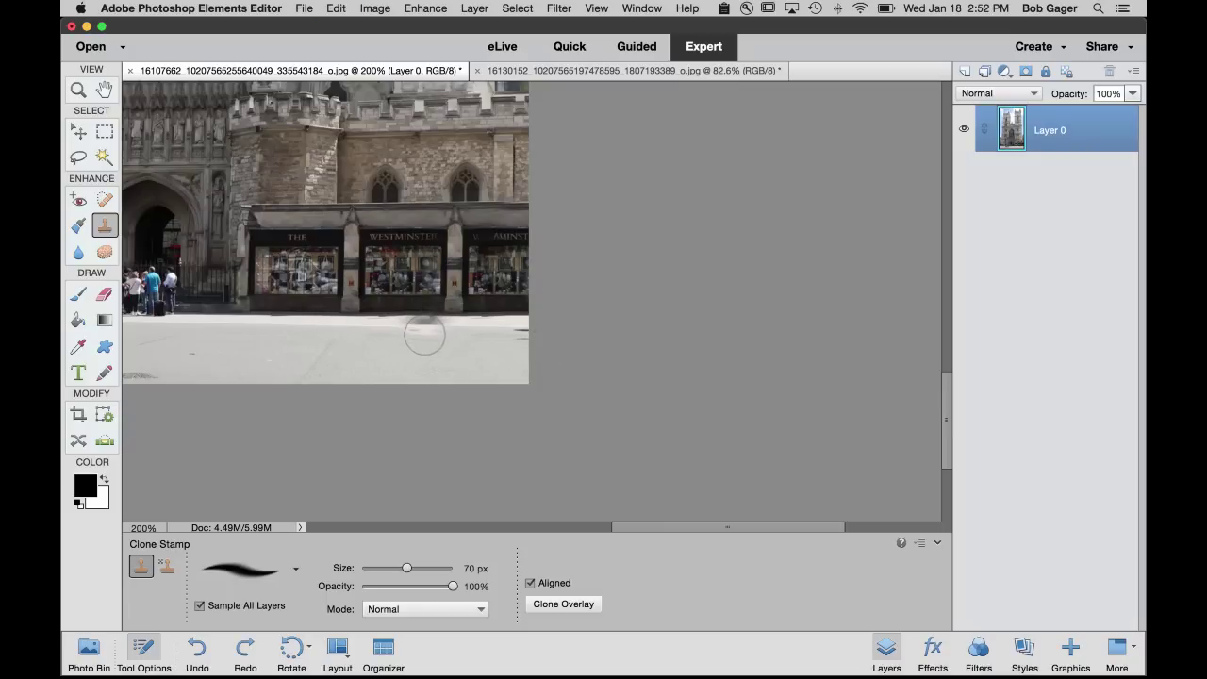
{"action": "mouse_move", "coordinate": [425, 329]}
{"action": "left_mouse_down"}
{"action": "mouse_move", "coordinate": [412, 326]}
{"action": "mouse_move", "coordinate": [445, 330]}
{"action": "left_mouse_up"}
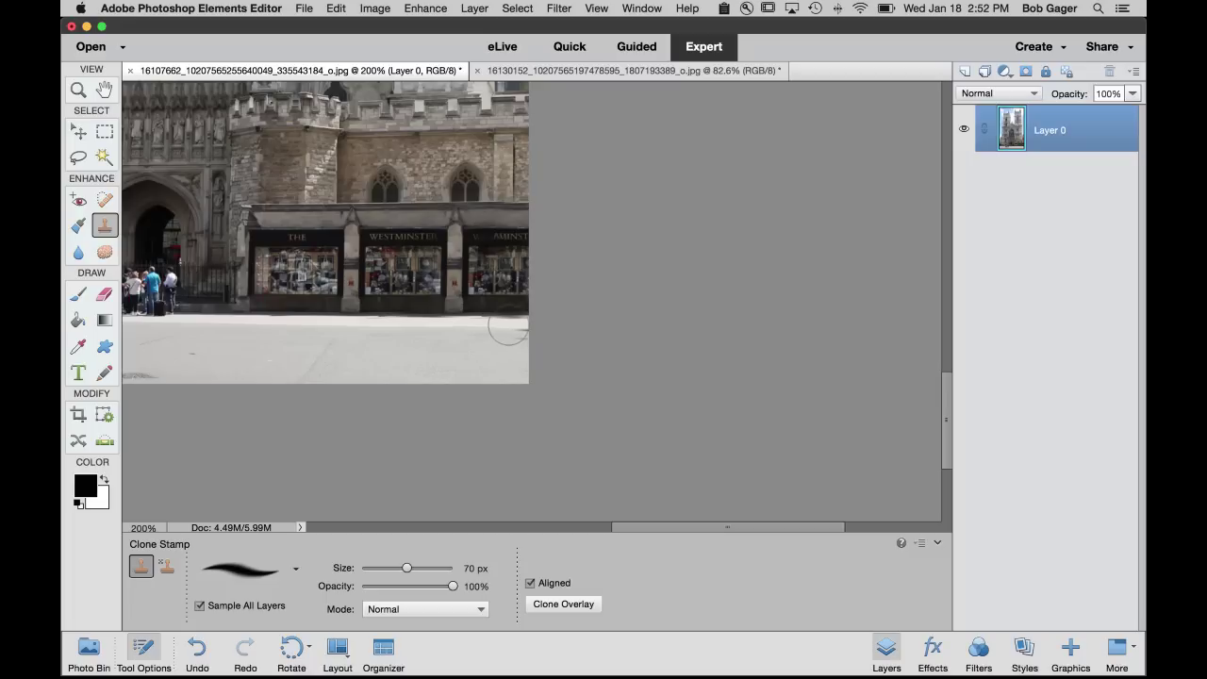
{"action": "left_click_drag", "start_coordinate": [509, 326], "coordinate": [520, 328]}
{"action": "left_click", "coordinate": [79, 91]}
{"action": "left_click", "coordinate": [512, 242]}
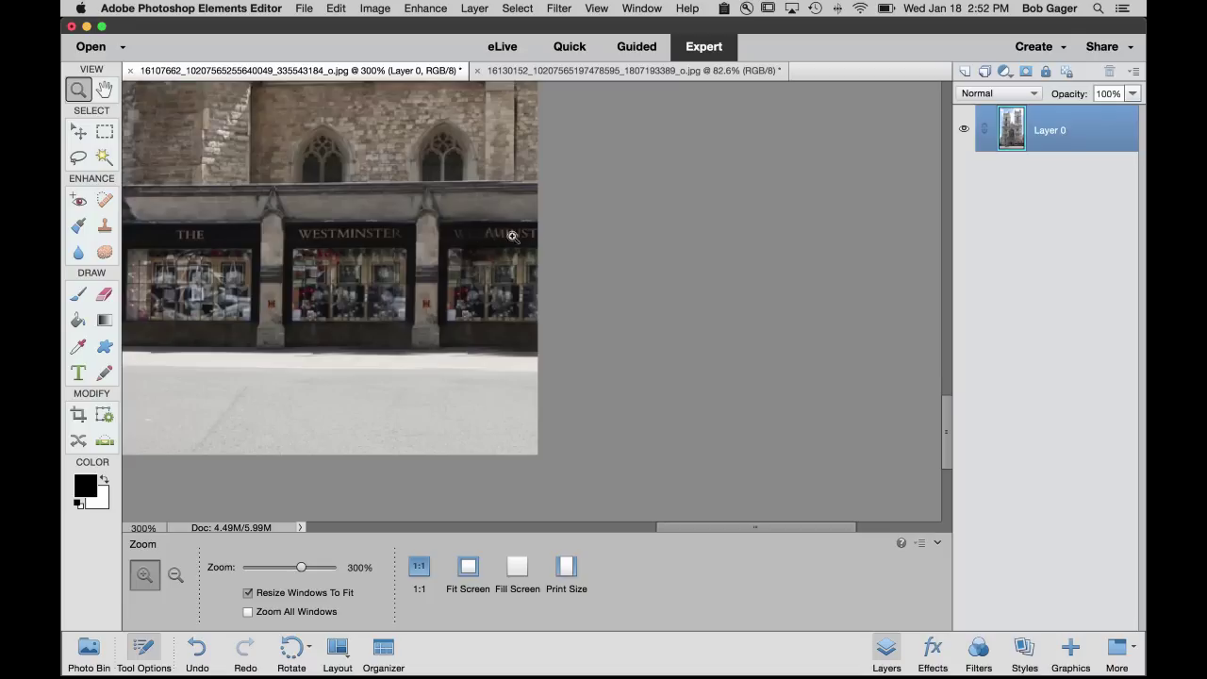
{"action": "double_click", "coordinate": [104, 90]}
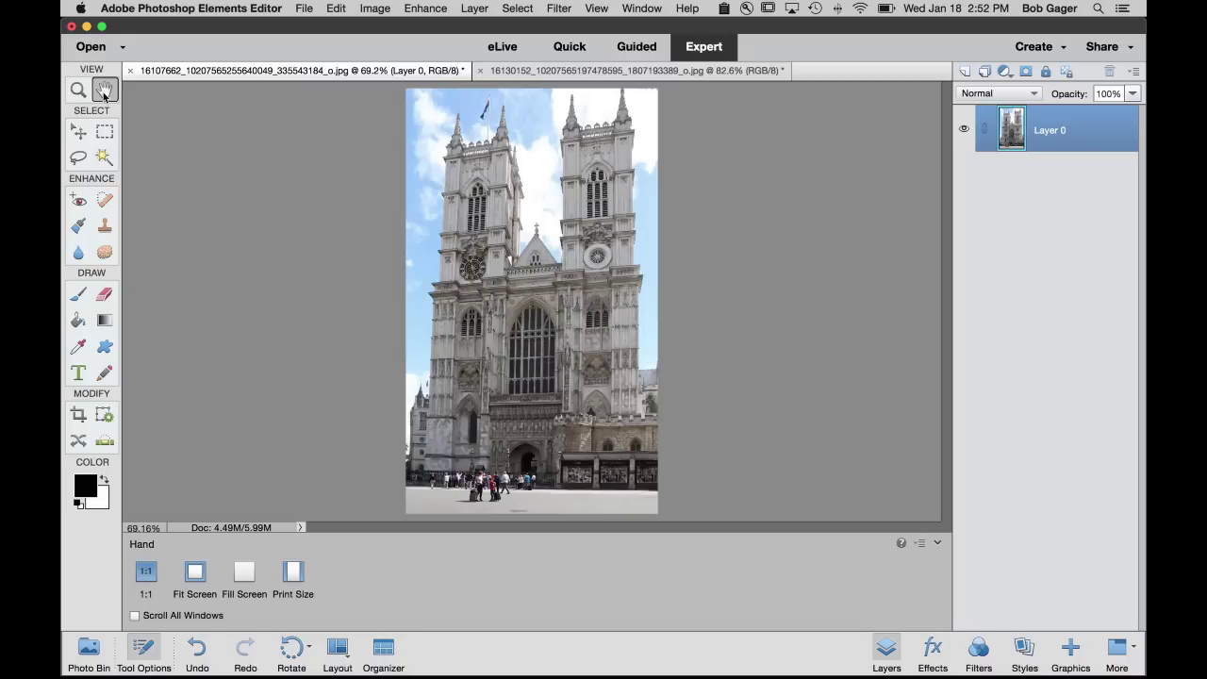
Open the original two-towered church photo in Preview from the Perspective Correction folder and compare it with the corrected version.
{"action": "key", "text": "super+Tab"}
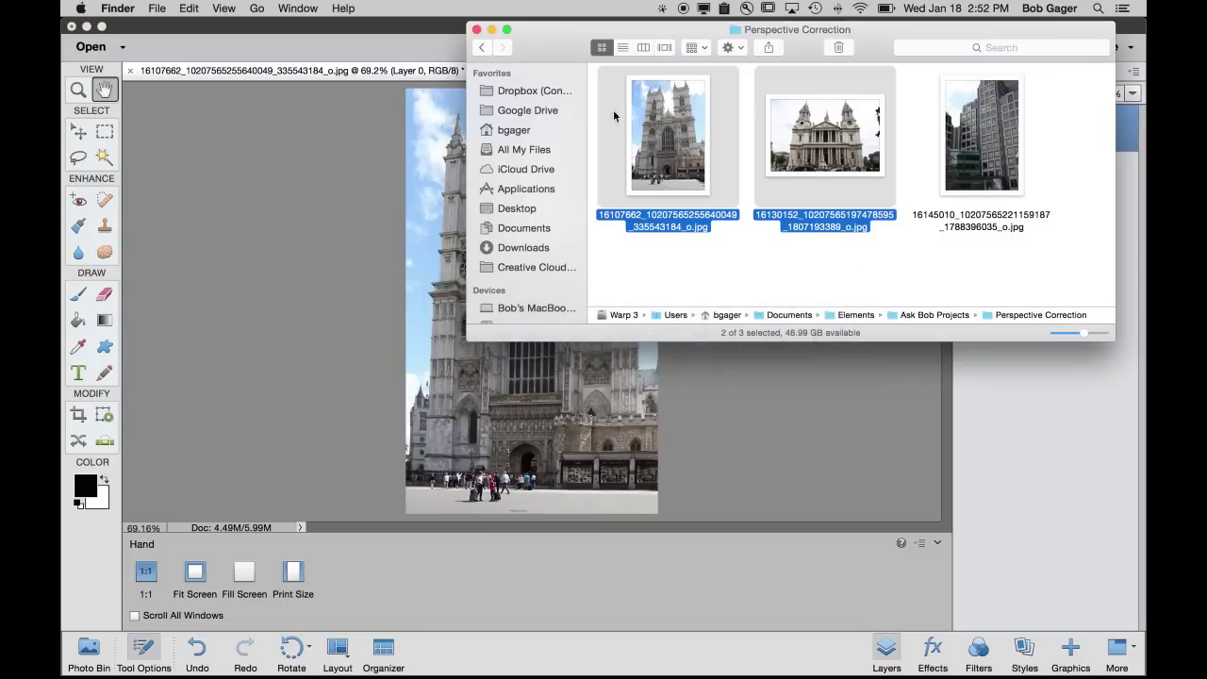
{"action": "left_click", "coordinate": [860, 260]}
{"action": "left_click", "coordinate": [673, 123]}
{"action": "double_click", "coordinate": [673, 123]}
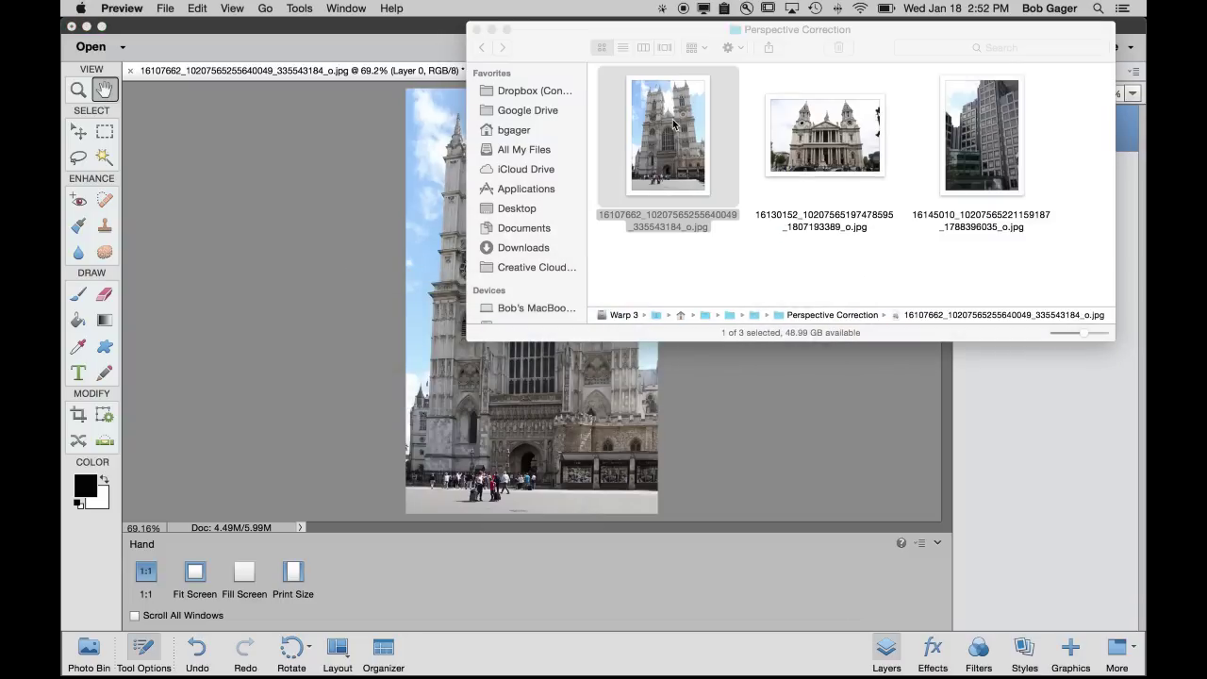
{"action": "left_click", "coordinate": [755, 378]}
{"action": "key", "text": "super+Tab"}
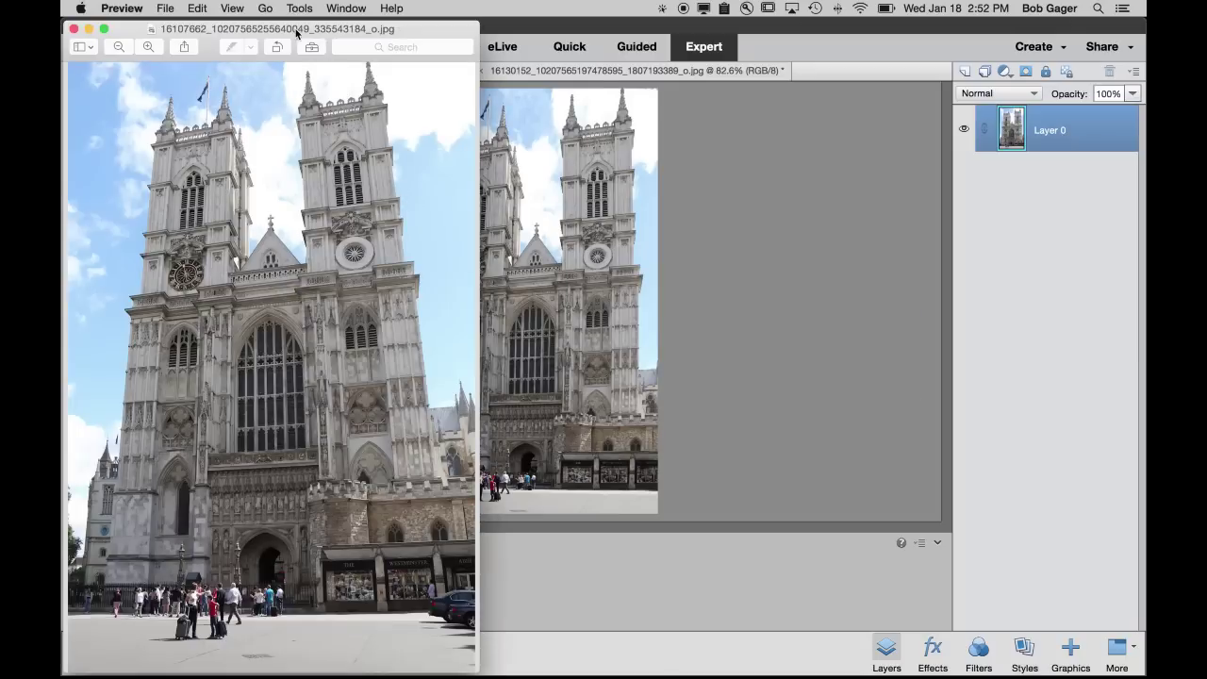
{"action": "left_click_drag", "start_coordinate": [296, 34], "coordinate": [582, 23]}
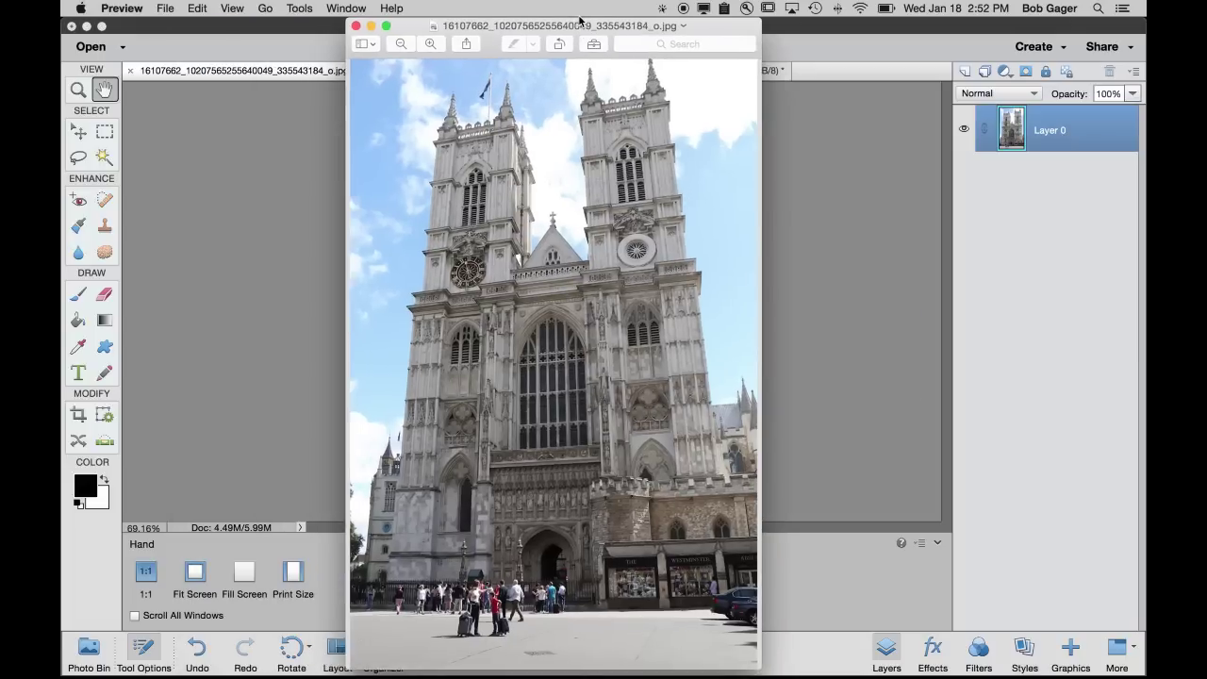
{"action": "left_click", "coordinate": [835, 202]}
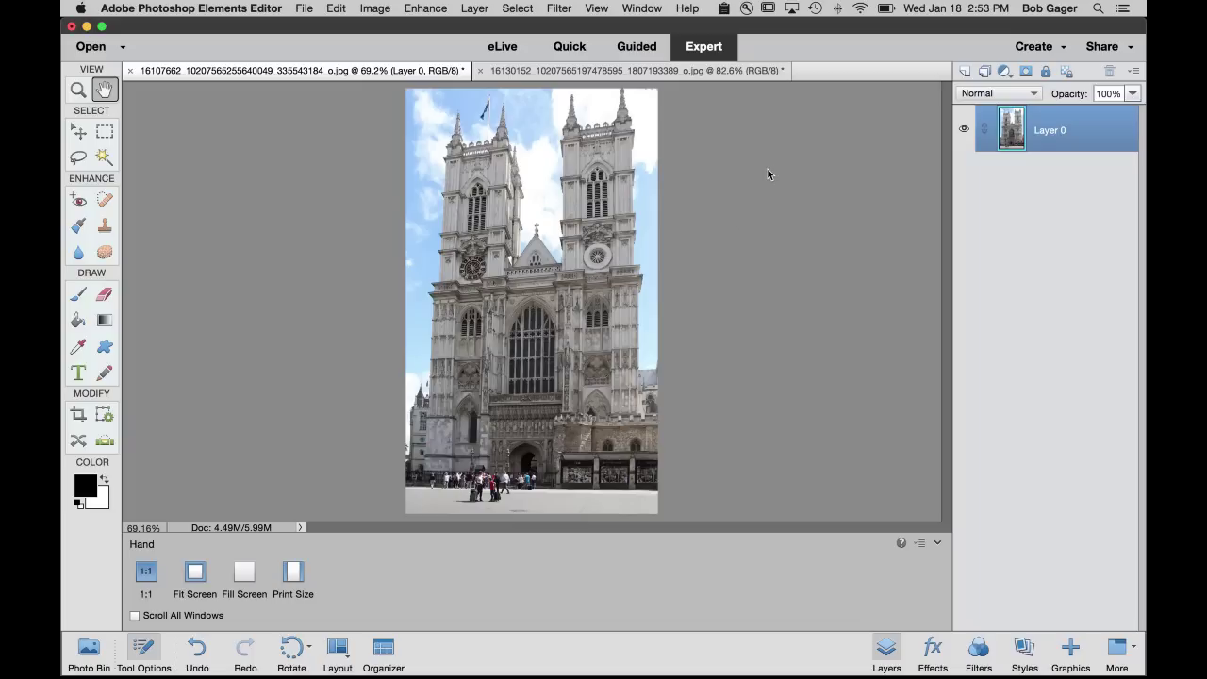
{"action": "left_click", "coordinate": [560, 9]}
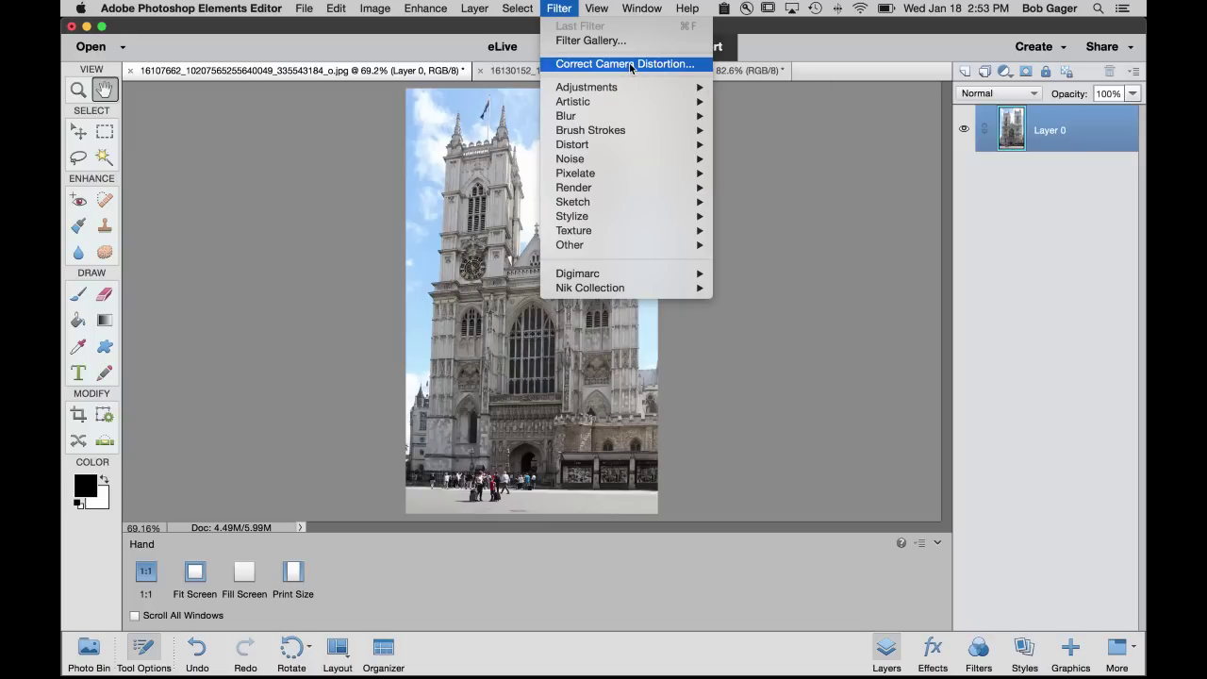
{"action": "left_click", "coordinate": [762, 128]}
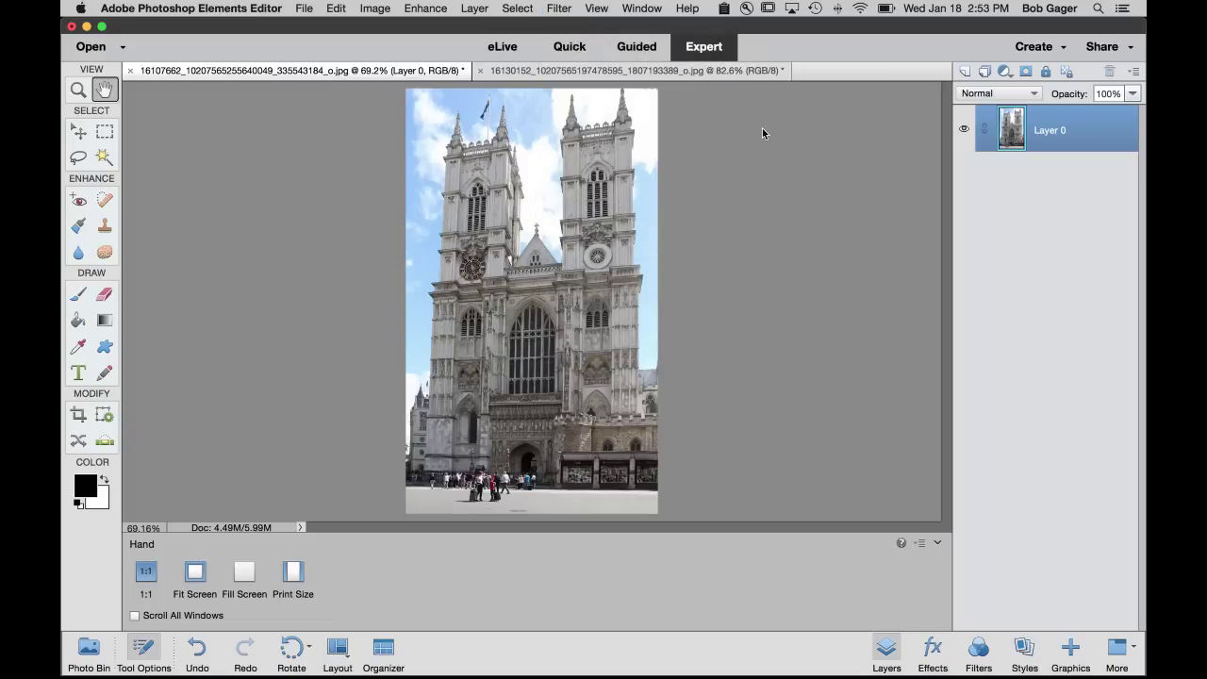